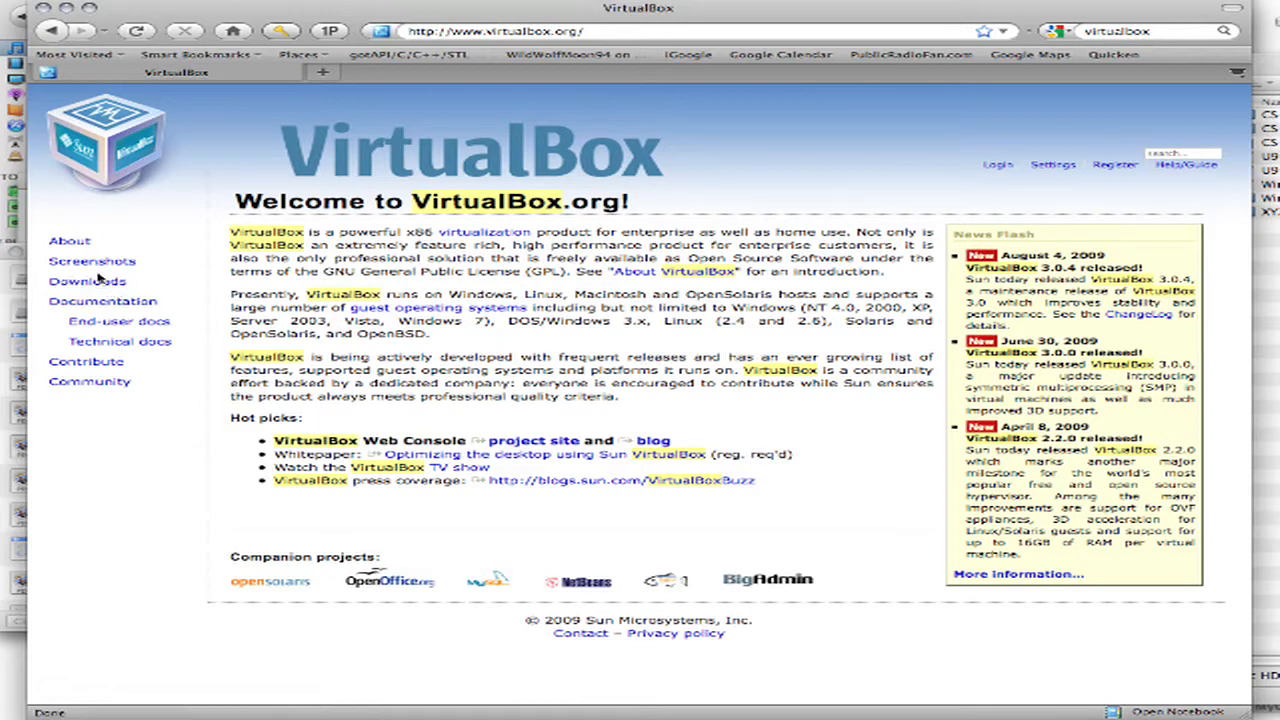
Download VirtualBox 3.0.4 for OS X Intel Macs and open the disk image with DiskImageMounter
click(95, 282)
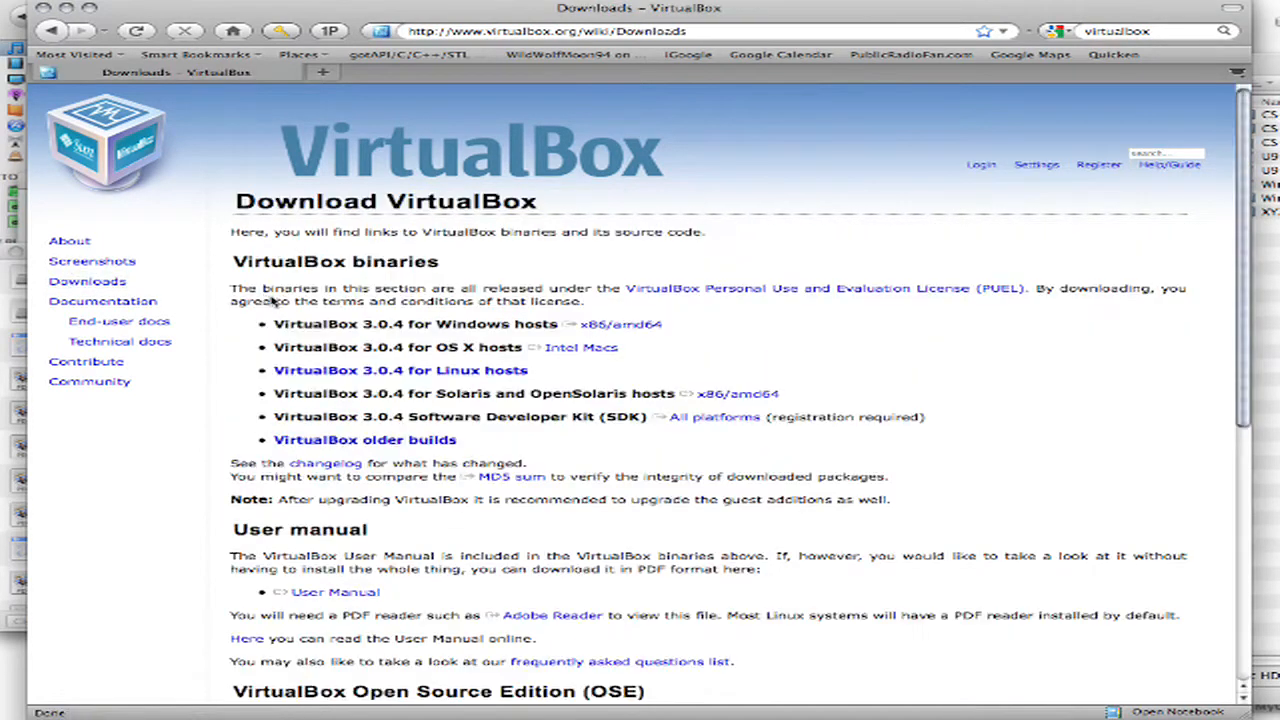
click(577, 350)
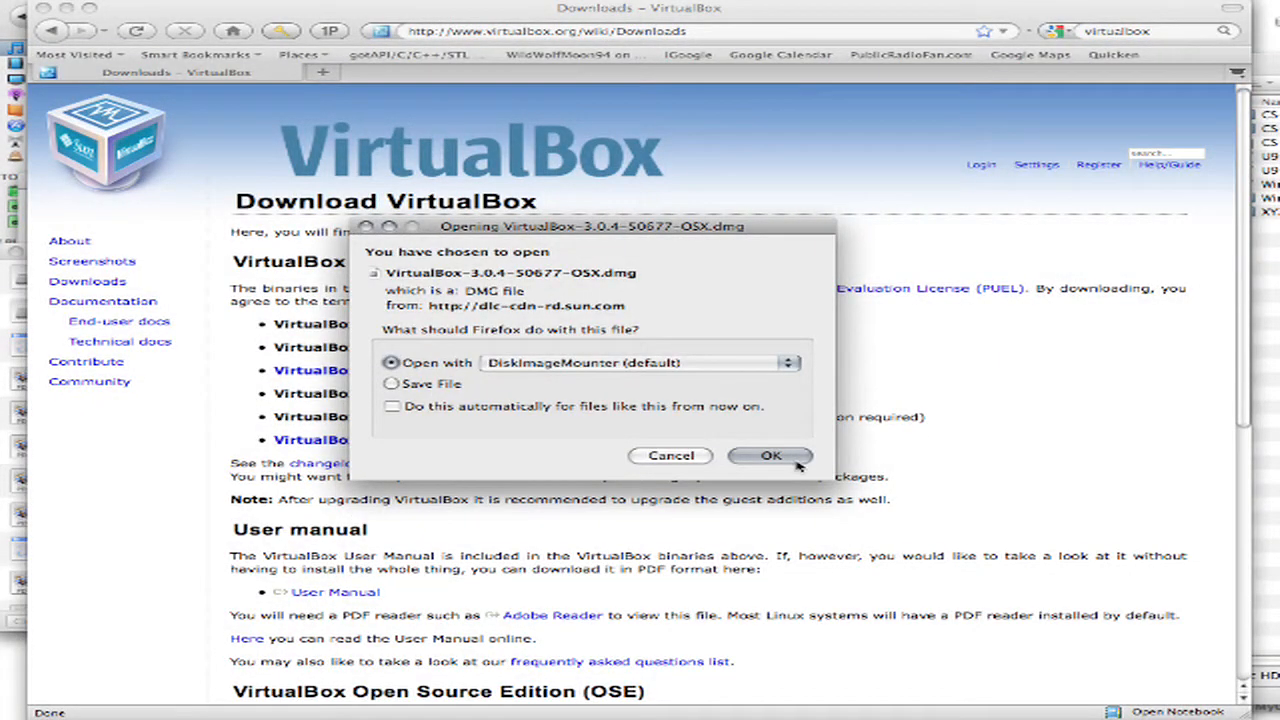
click(772, 456)
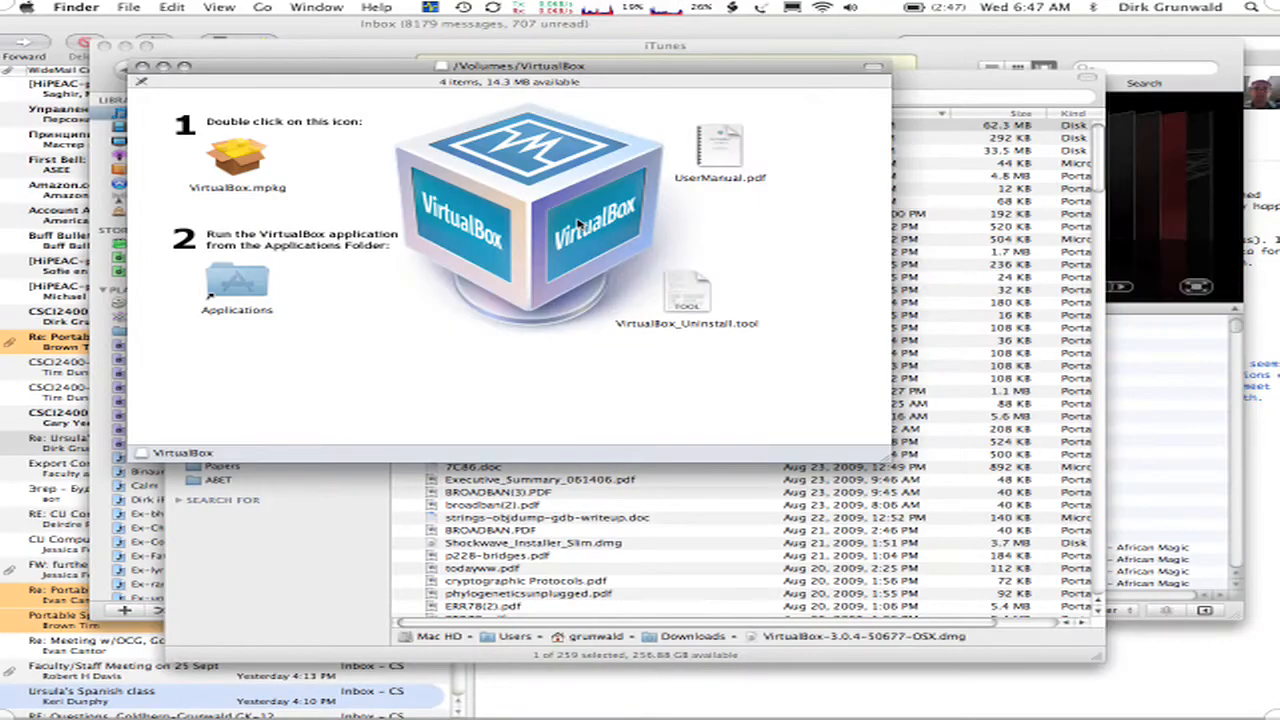
Launch the VirtualBox.mpkg installer package and allow its compatibility check program to run
click(237, 160)
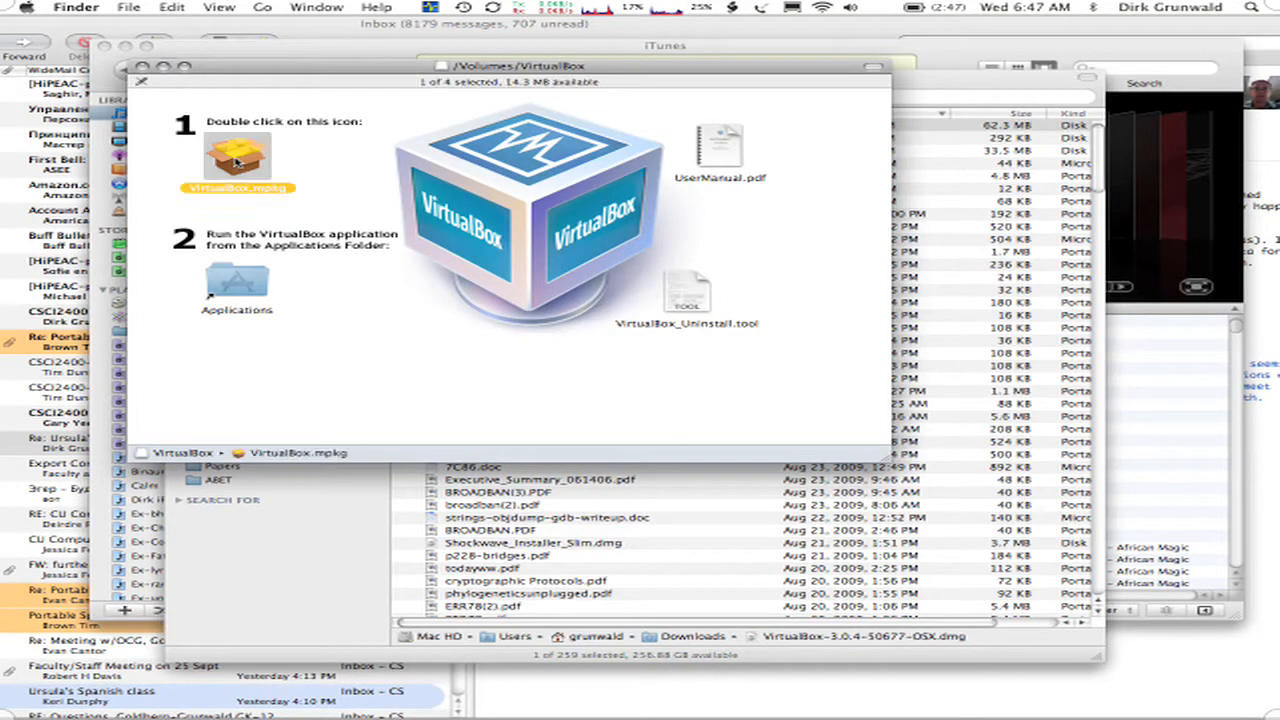
double_click(237, 160)
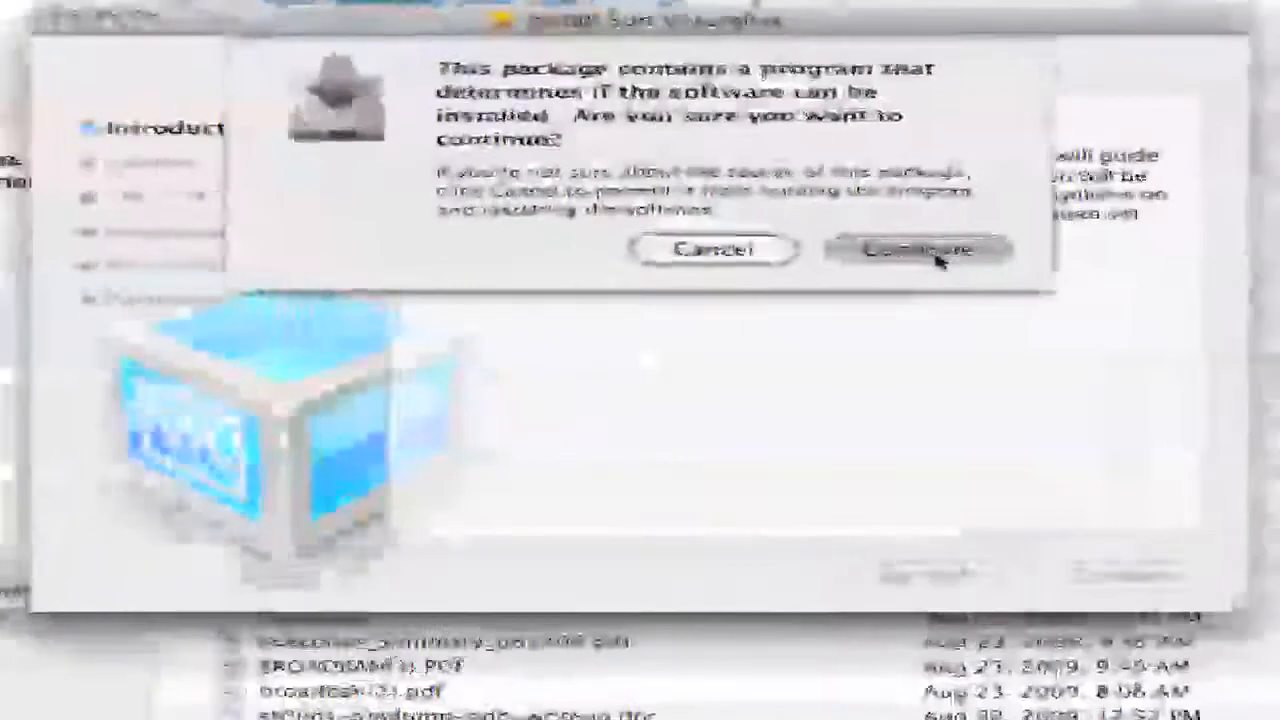
click(781, 279)
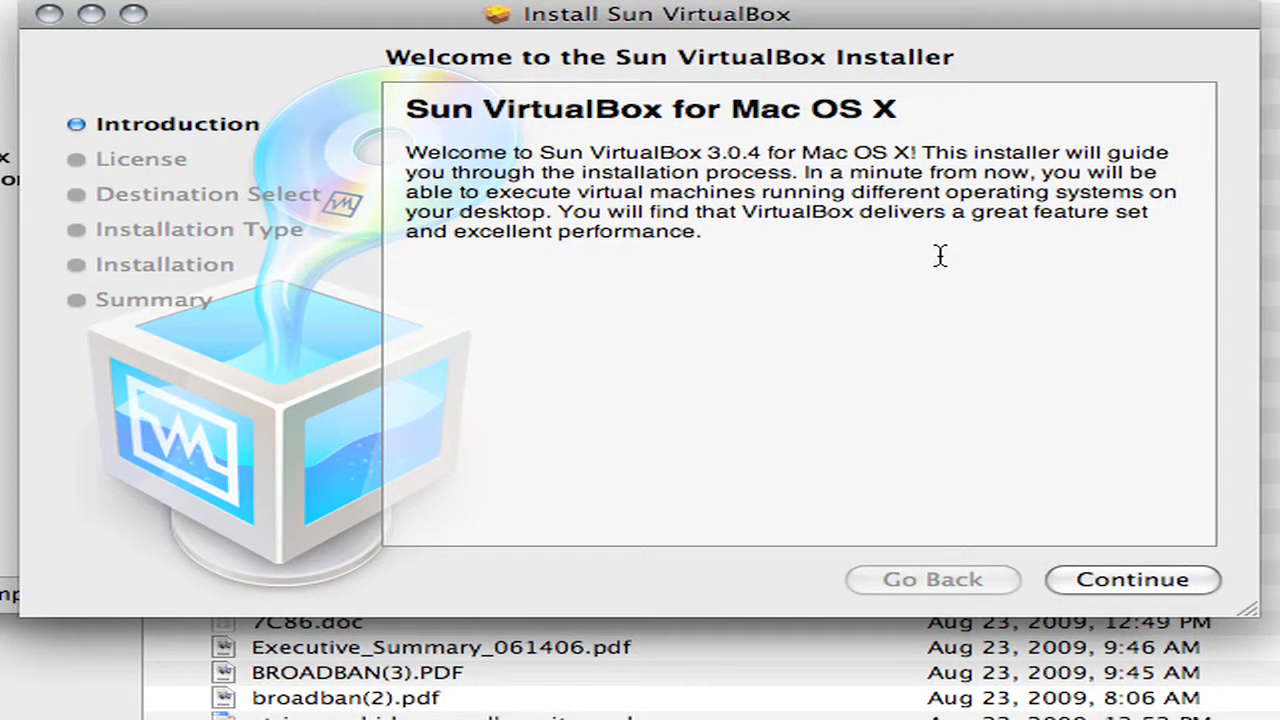
Proceed past the installer introduction and agree to the English software license agreement
click(1140, 588)
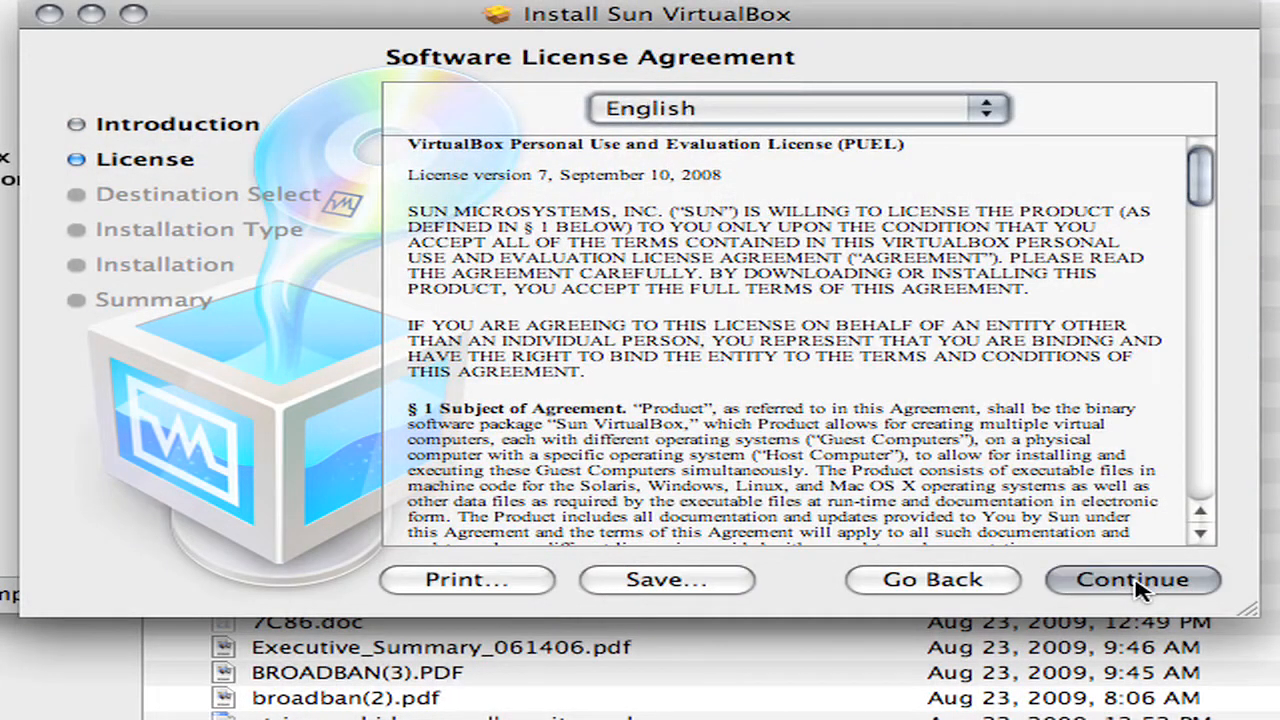
click(1140, 588)
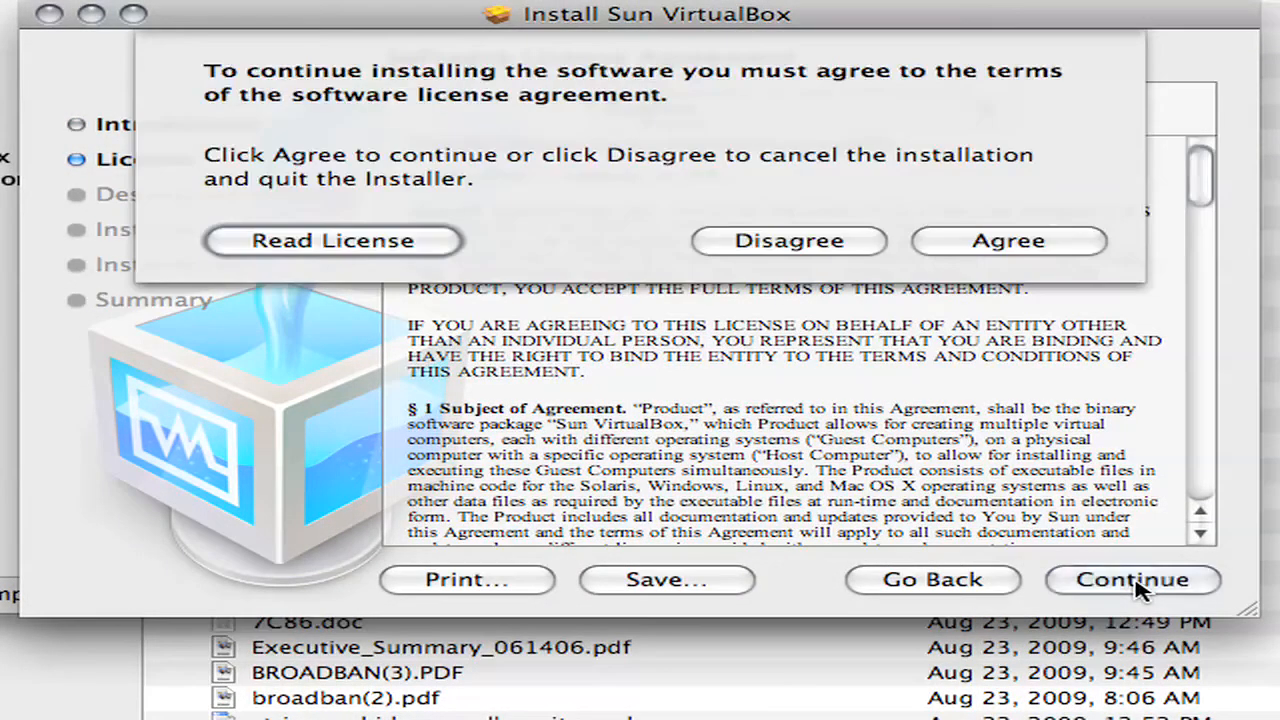
click(1006, 250)
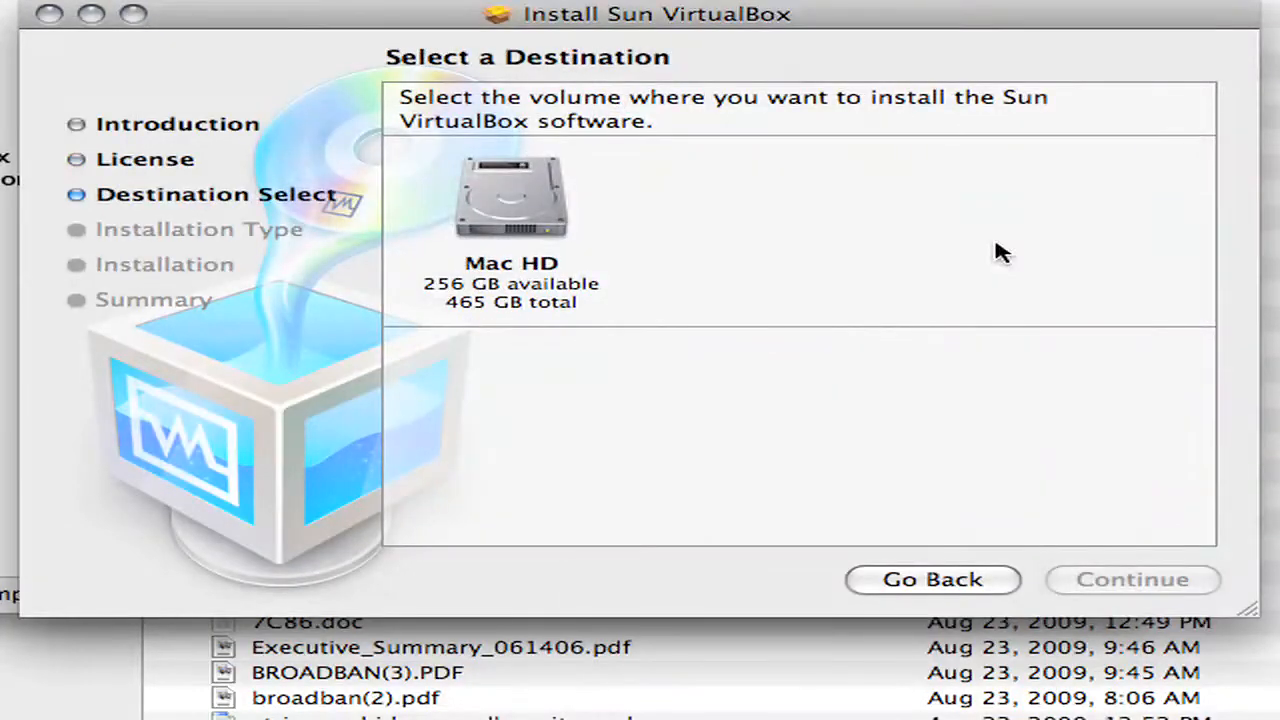
Install Sun VirtualBox on the Mac HD volume, authorizing with the account password, and close the installer
click(560, 228)
click(1176, 580)
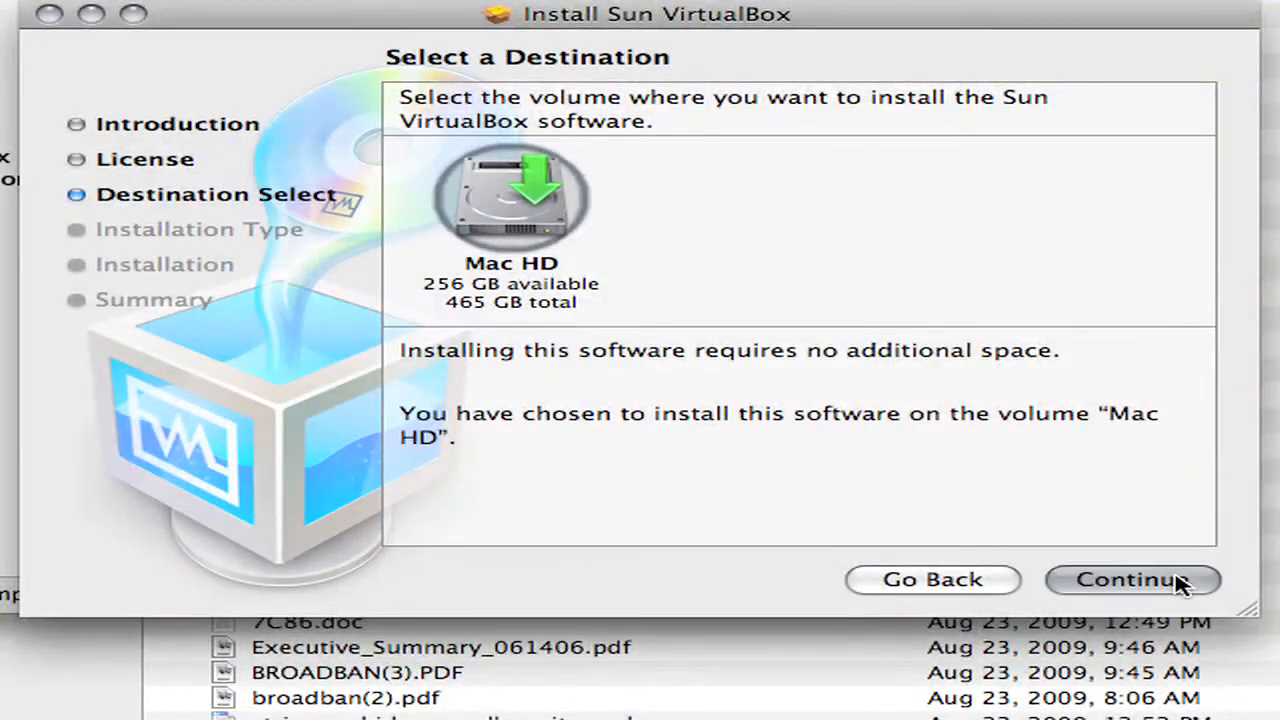
click(1129, 582)
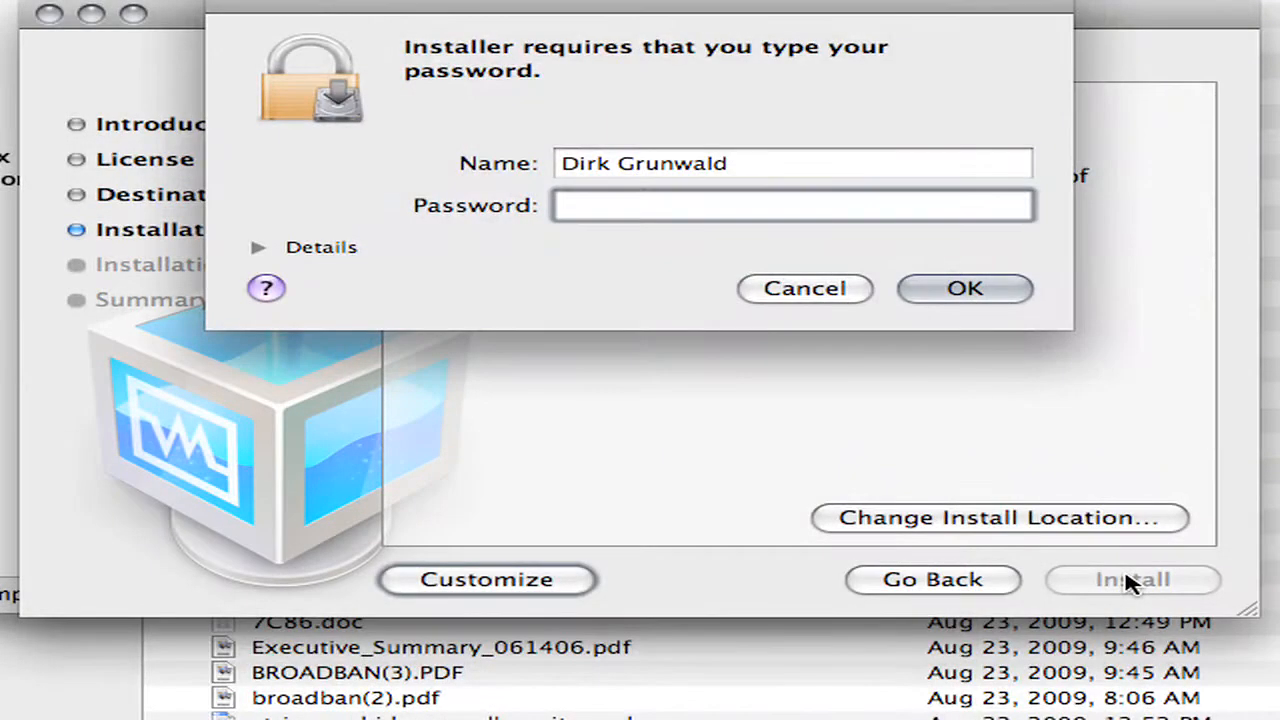
text(••••••)
key(Return)
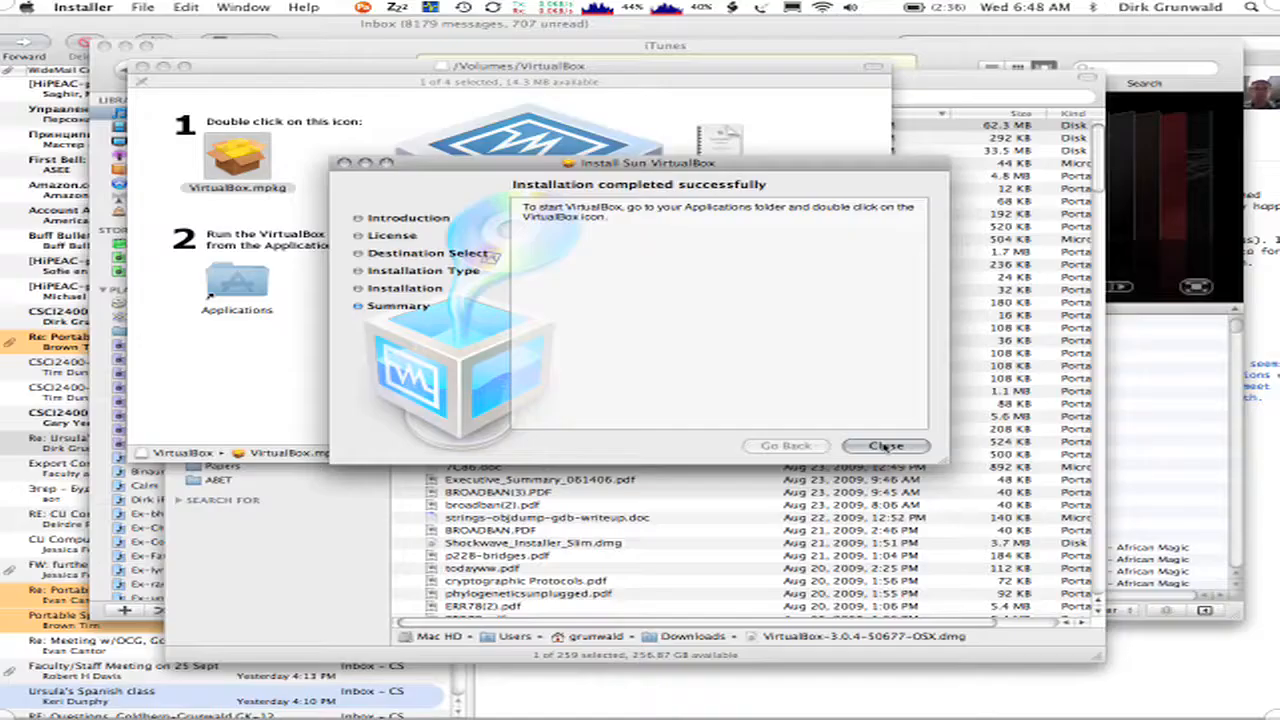
click(1133, 580)
Open the Applications folder, and open the Virtual Machines folder inside Documents
click(257, 281)
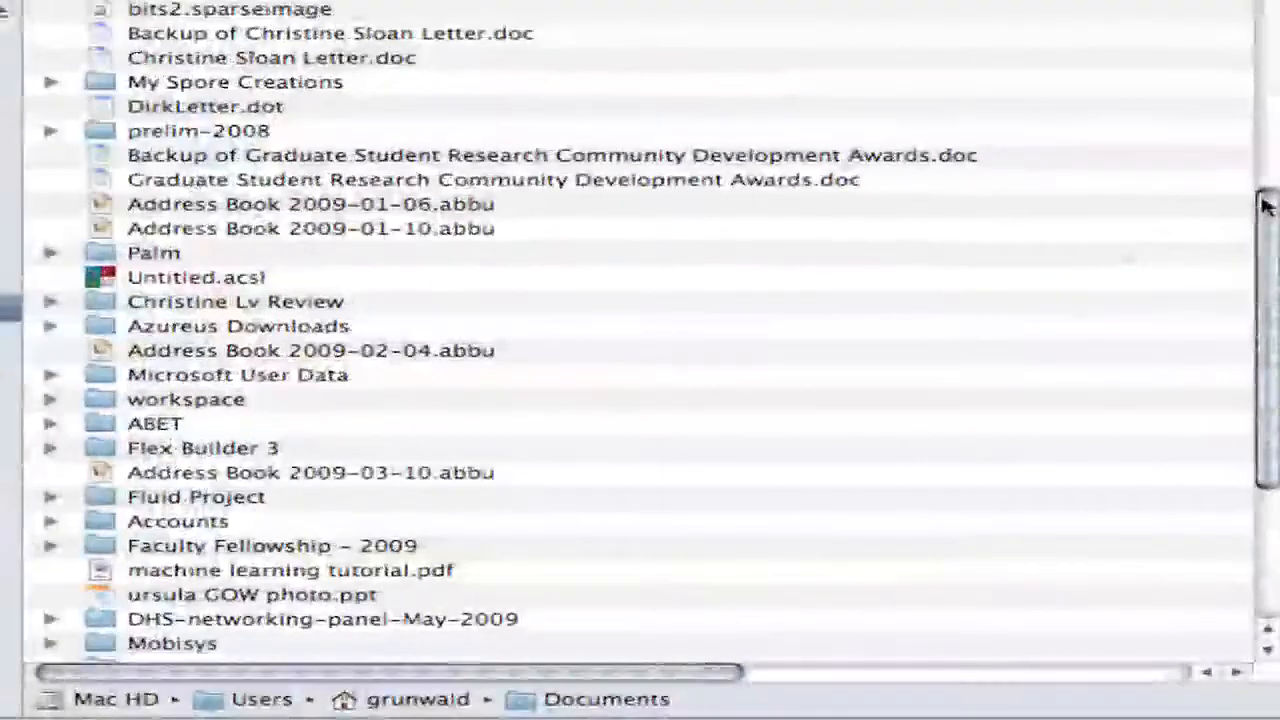
drag(1037, 241, 1035, 249)
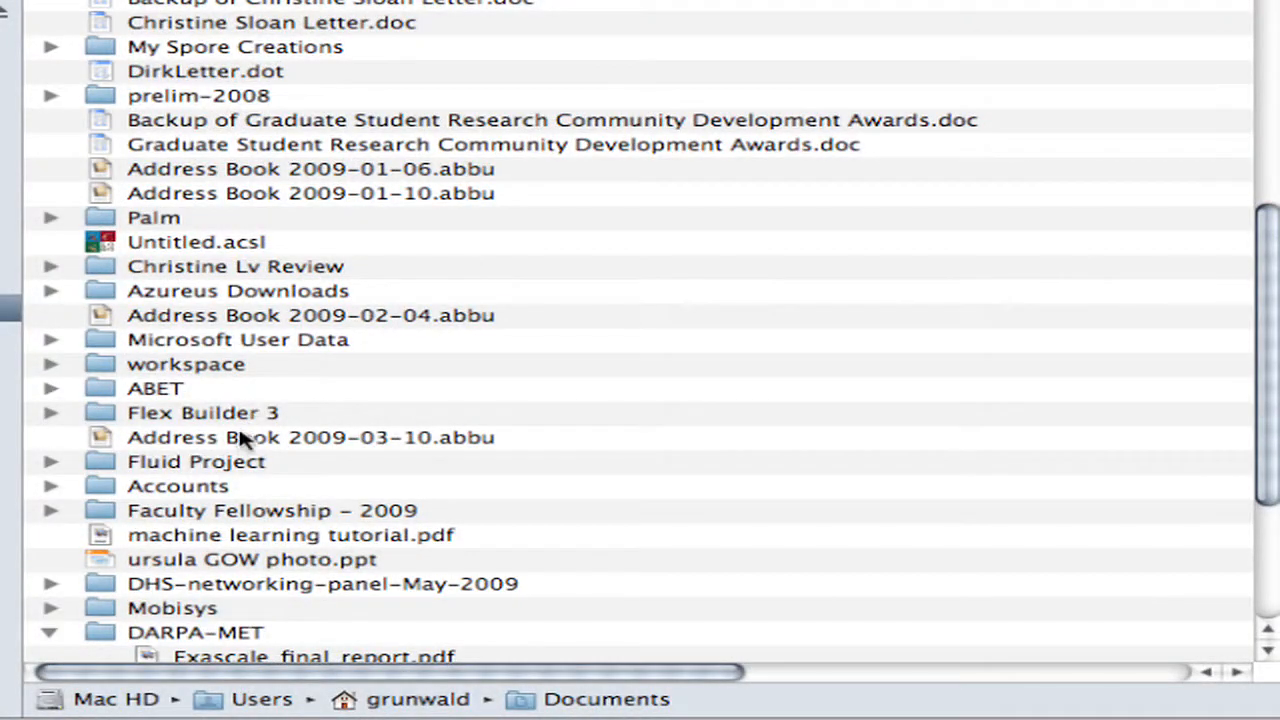
scroll(243, 443, down, 5)
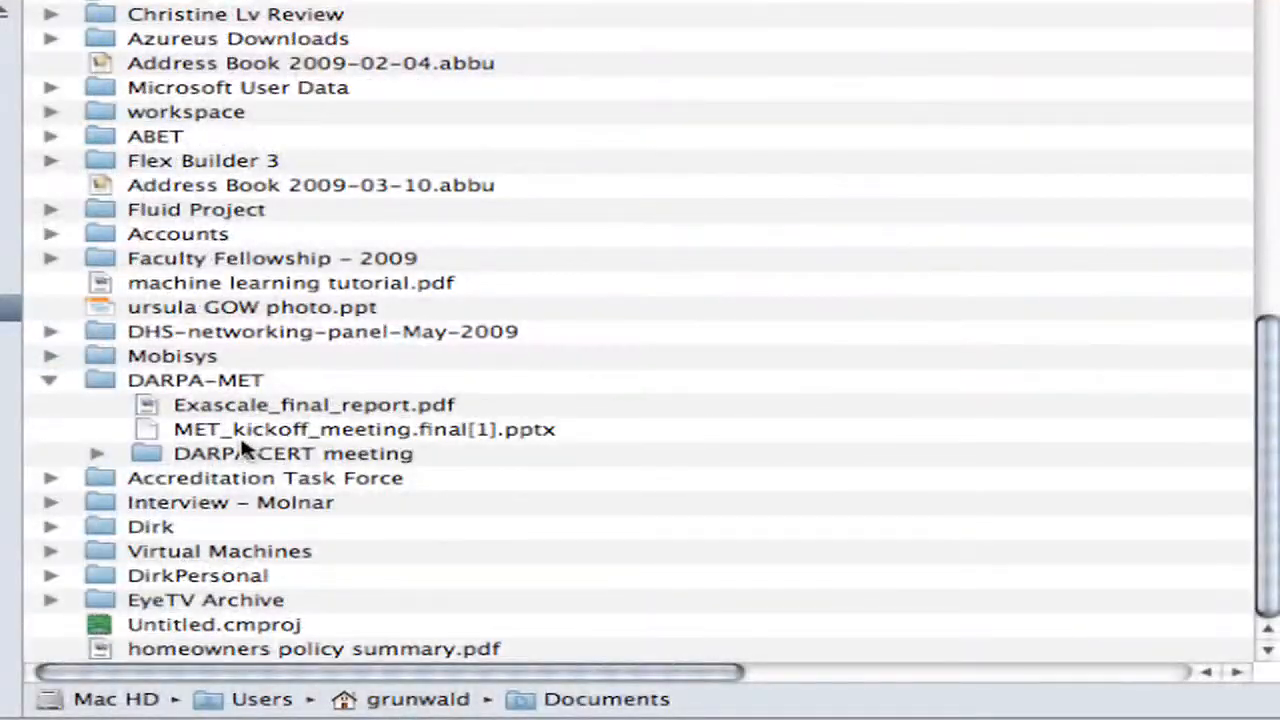
double_click(208, 551)
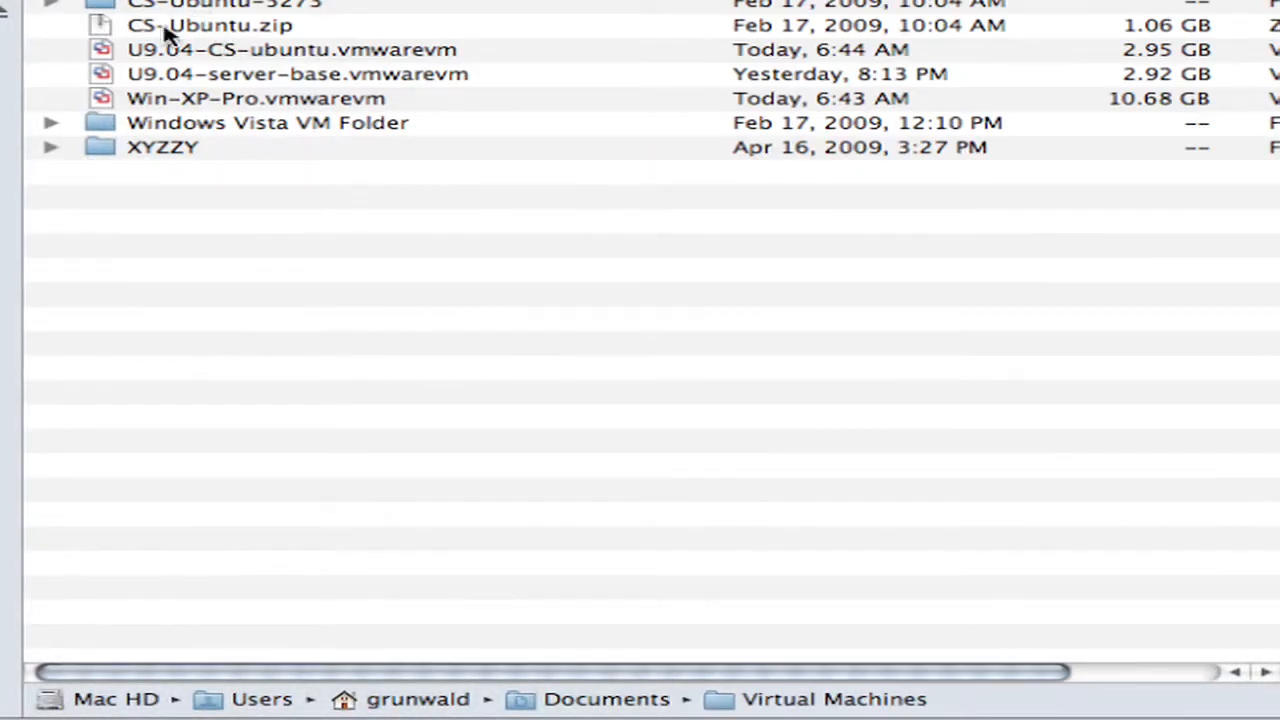
Rename U9.04-CS-ubuntu.vmwarevm to U9.04-CS-ubuntu, accepting the removal of the .vmwarevm extension
click(343, 52)
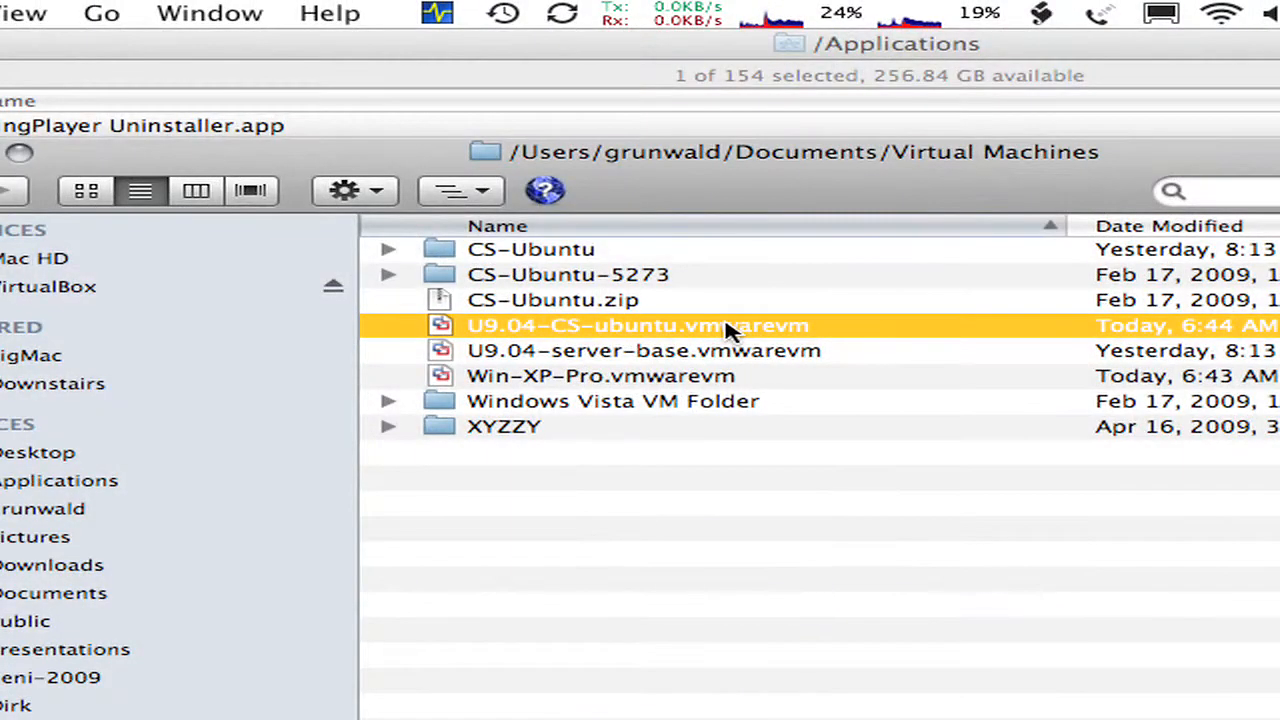
key(Return)
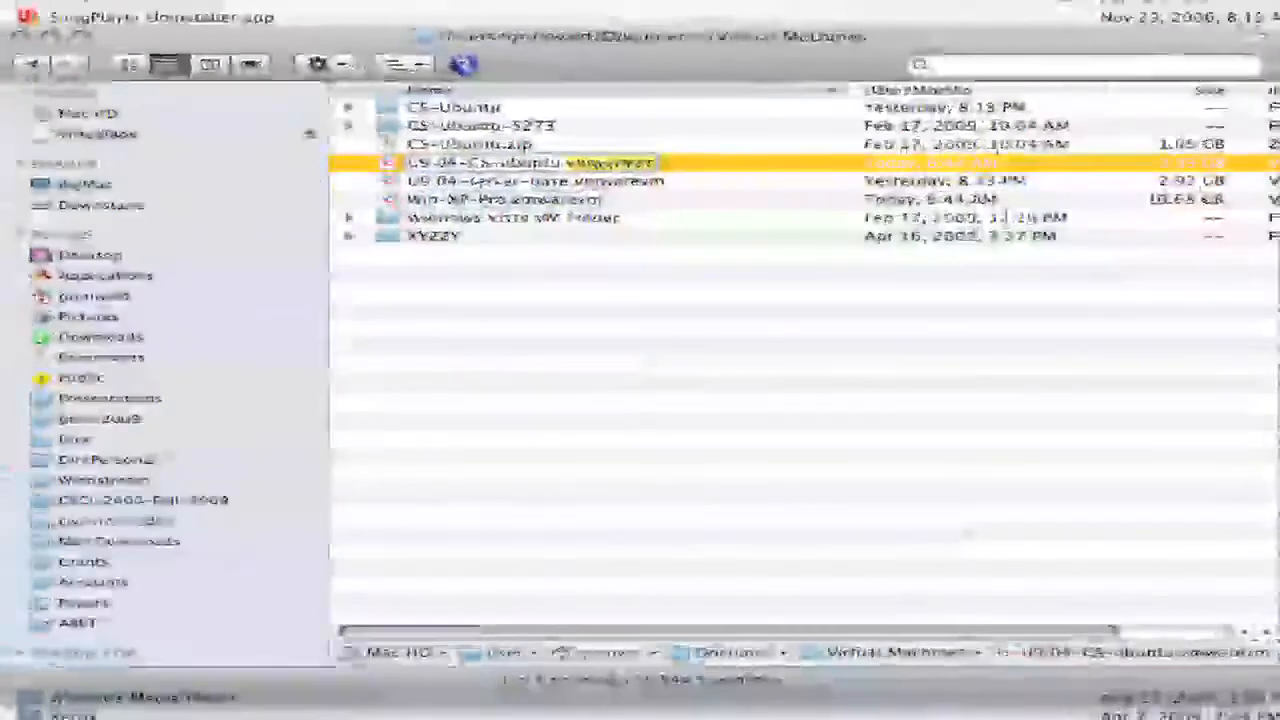
key(BackSpace)
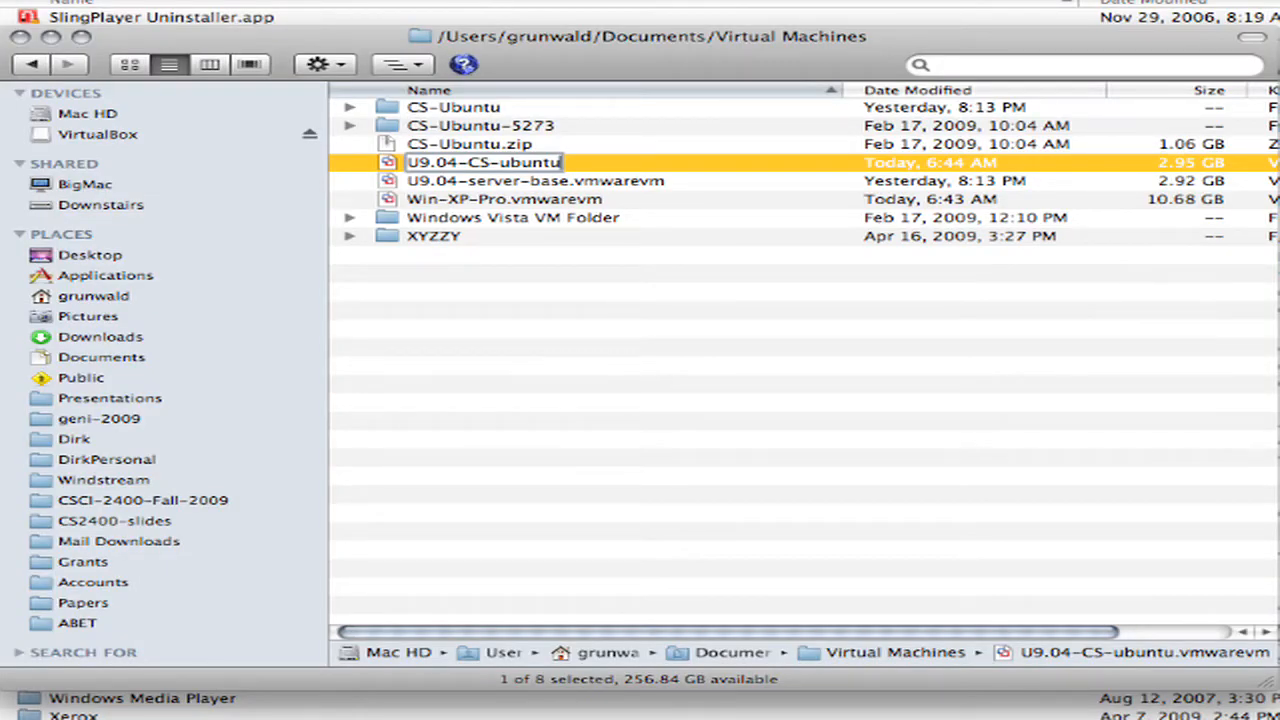
key(Return)
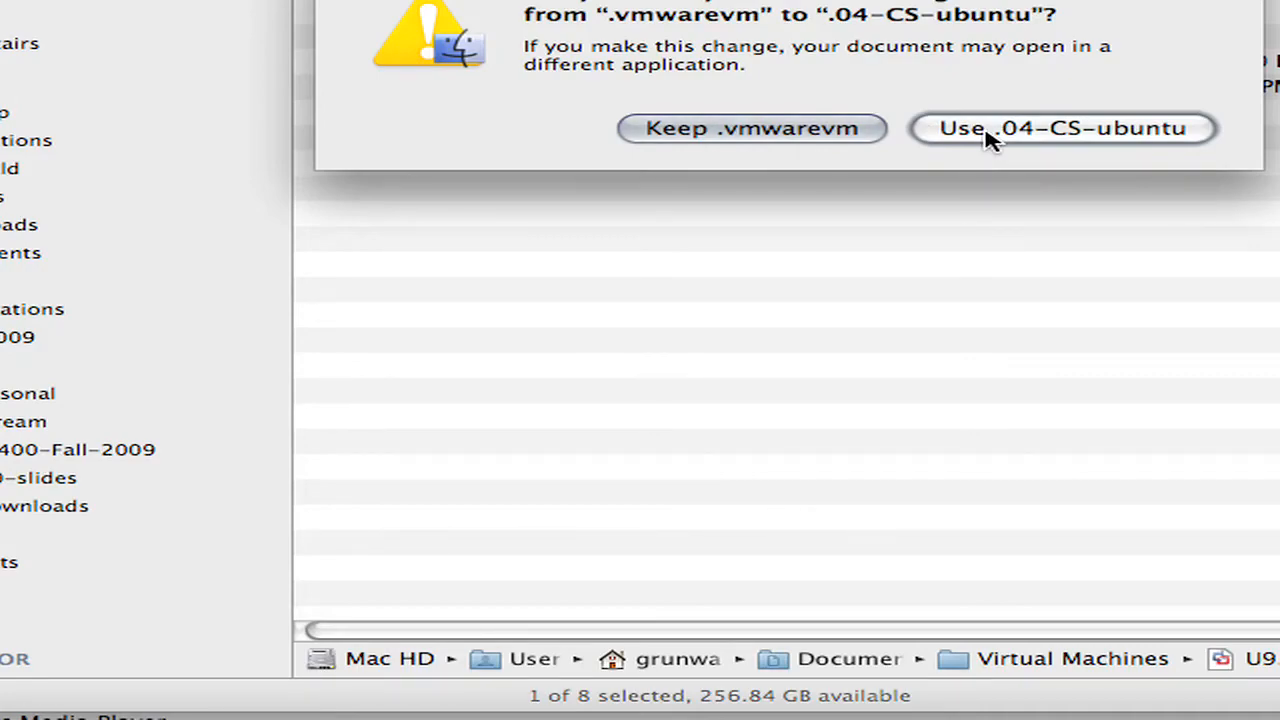
click(985, 138)
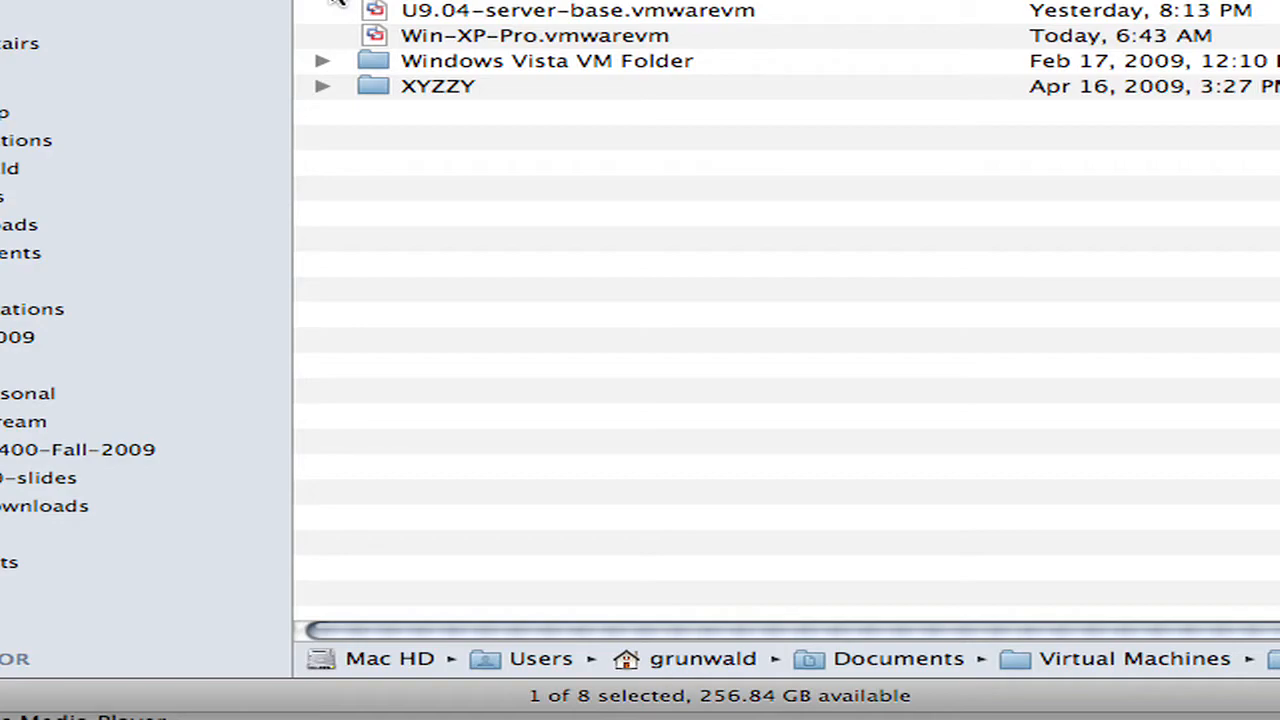
Switch to Sun VirtualBox and start creating a new virtual machine named U9.04-CS-Ubuntu
key(super+Tab)
key(super+Tab)
key(super+Tab)
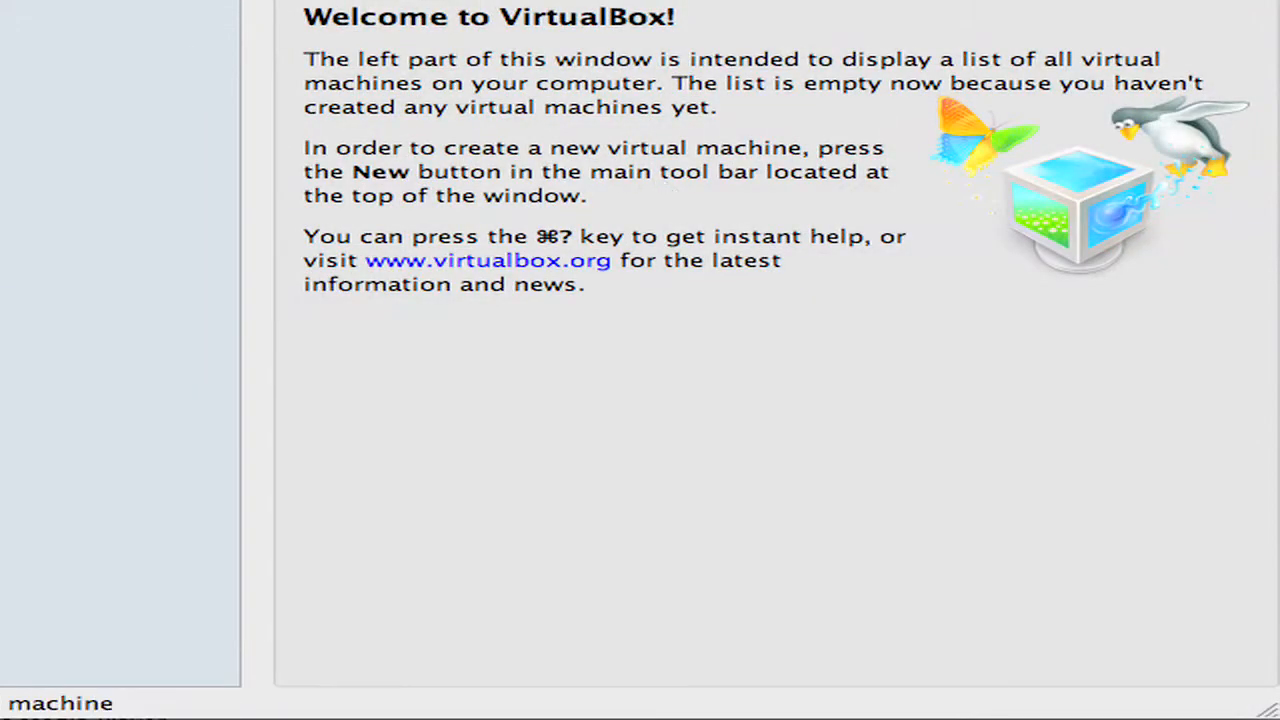
click(0, 0)
click(708, 524)
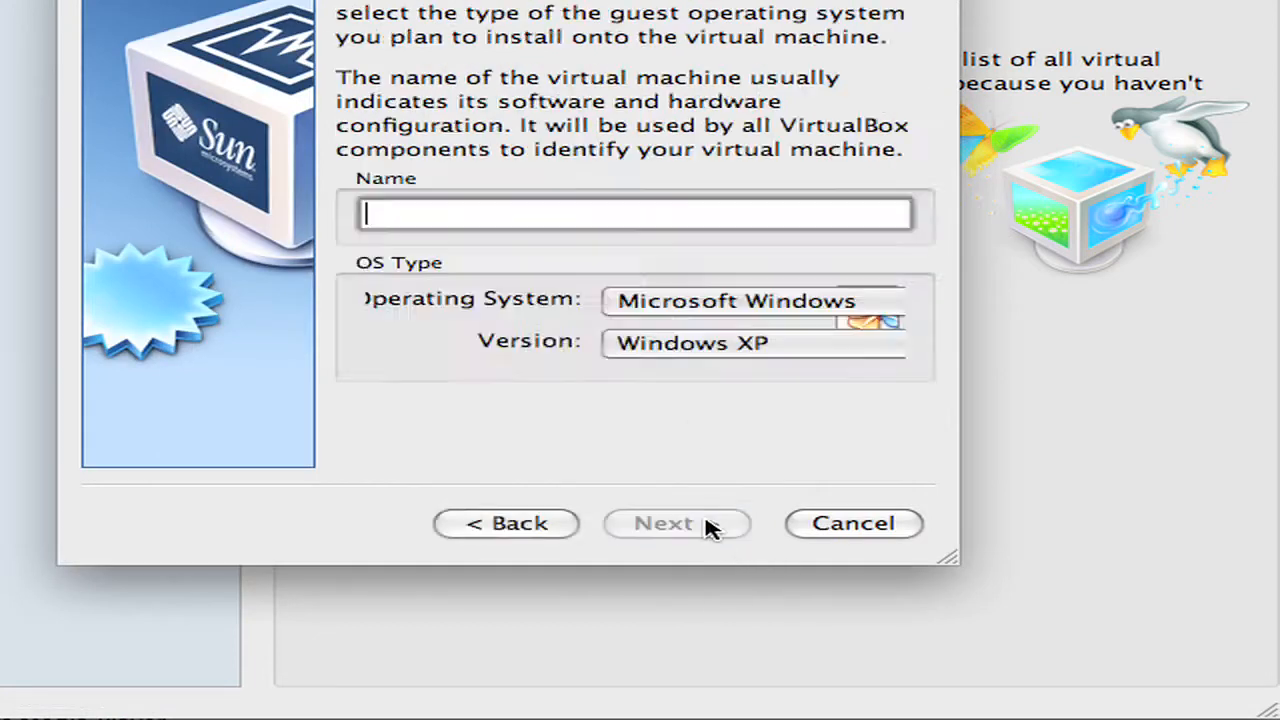
text(CS-)
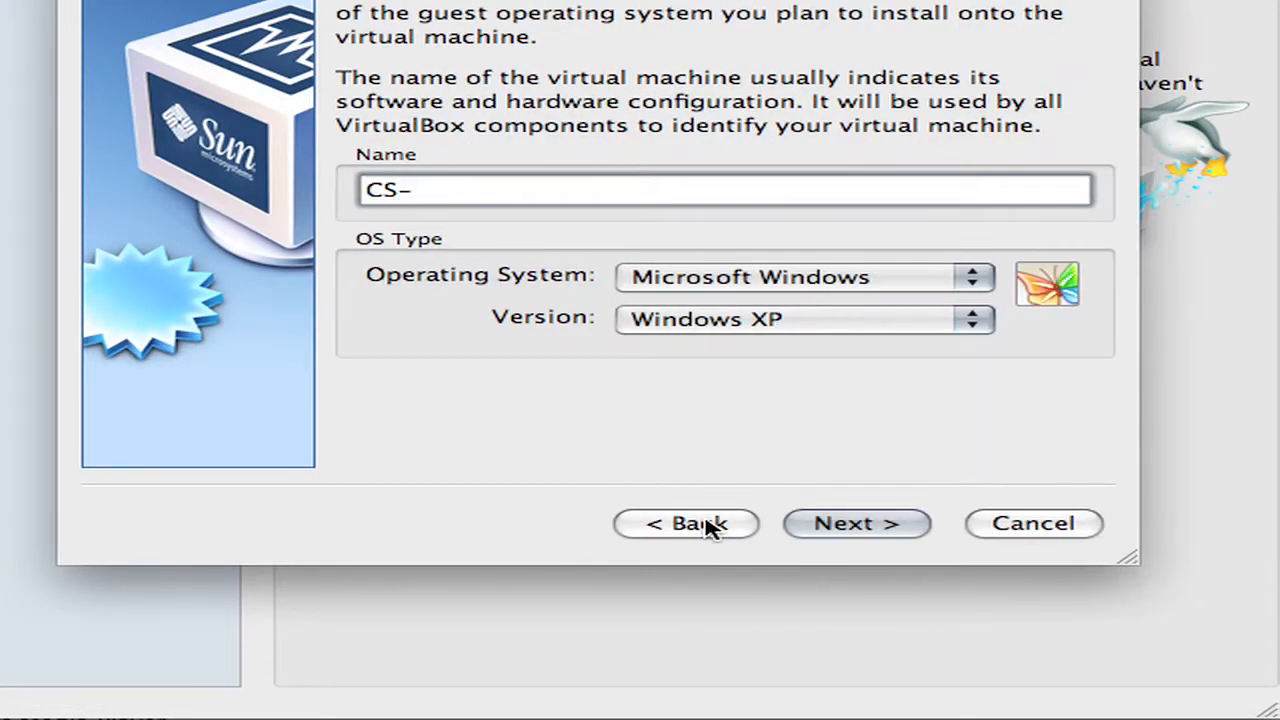
key(BackSpace)
key(BackSpace)
key(BackSpace)
text(U9.04-CS-Ubuntu)
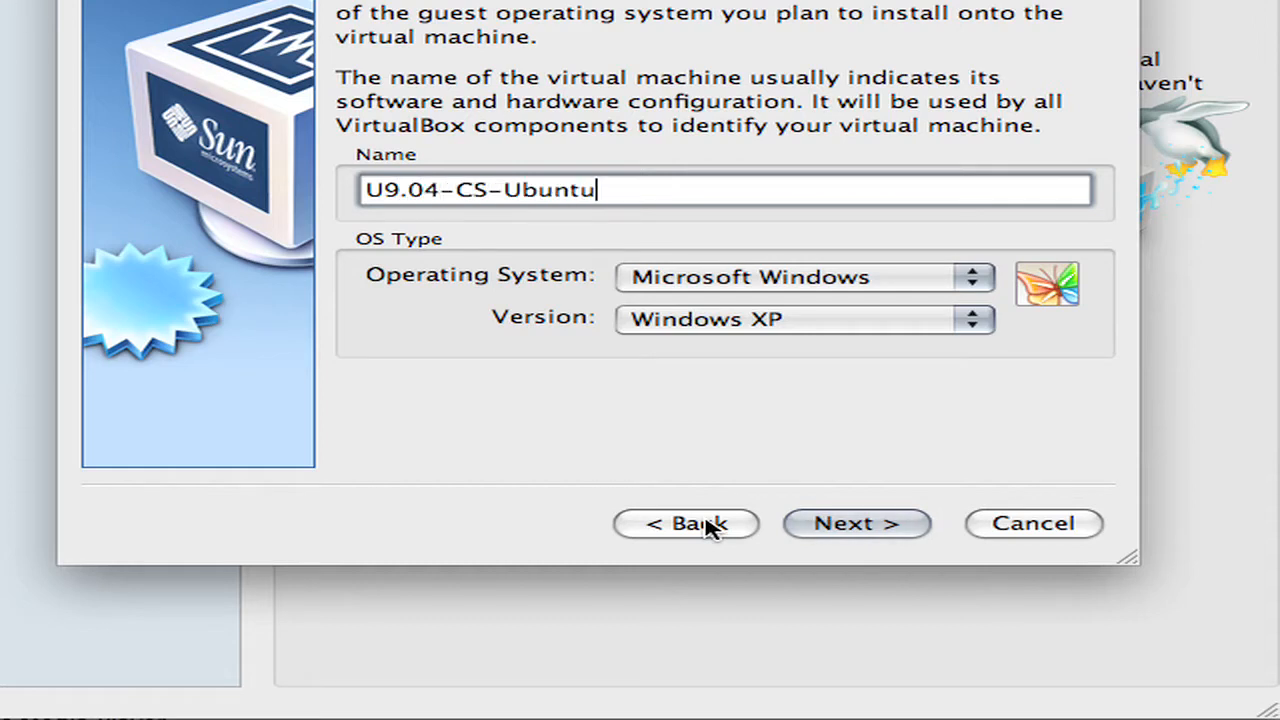
Set the guest operating system to Linux and raise the base memory above the recommended 384 MB
click(893, 285)
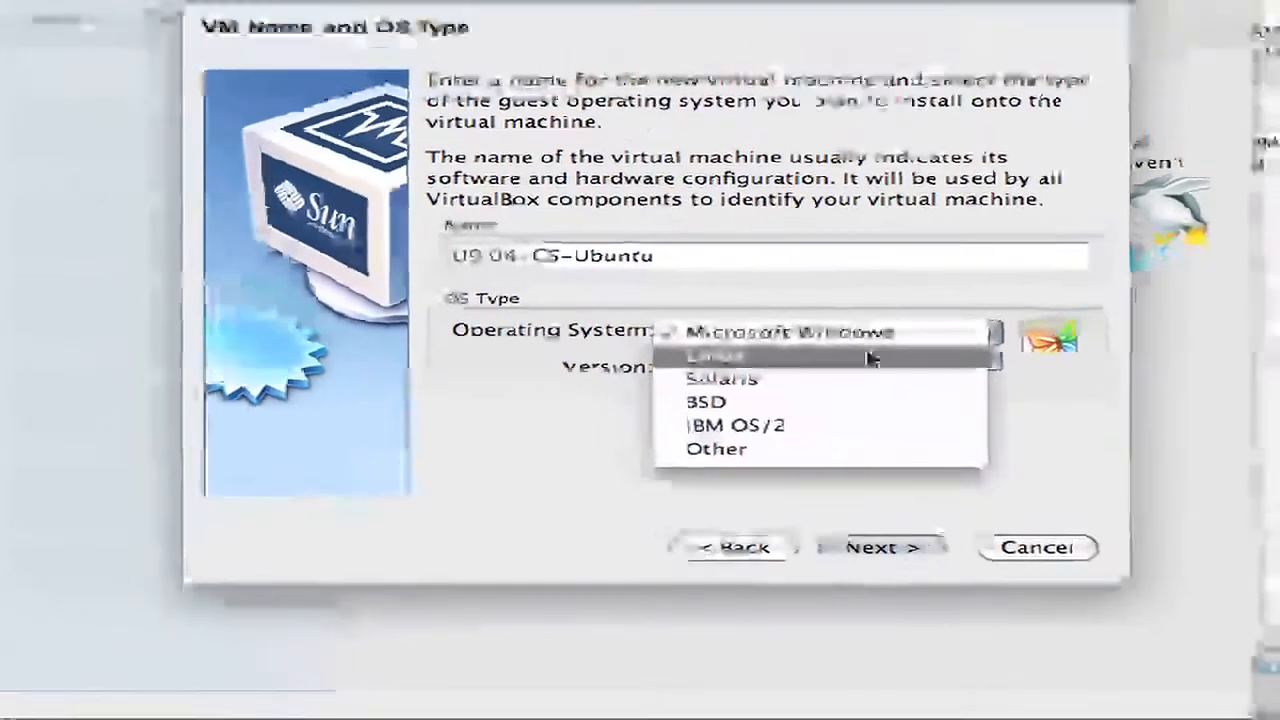
click(870, 357)
click(916, 567)
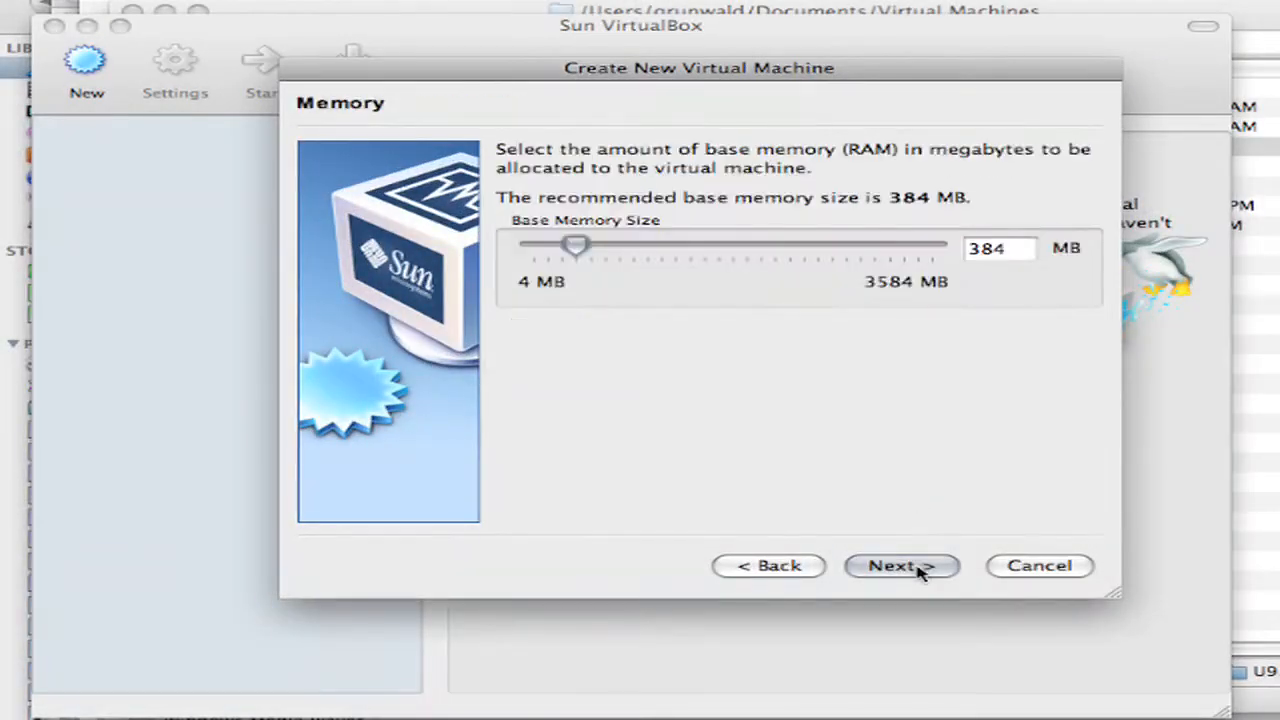
drag(578, 246, 620, 250)
click(912, 566)
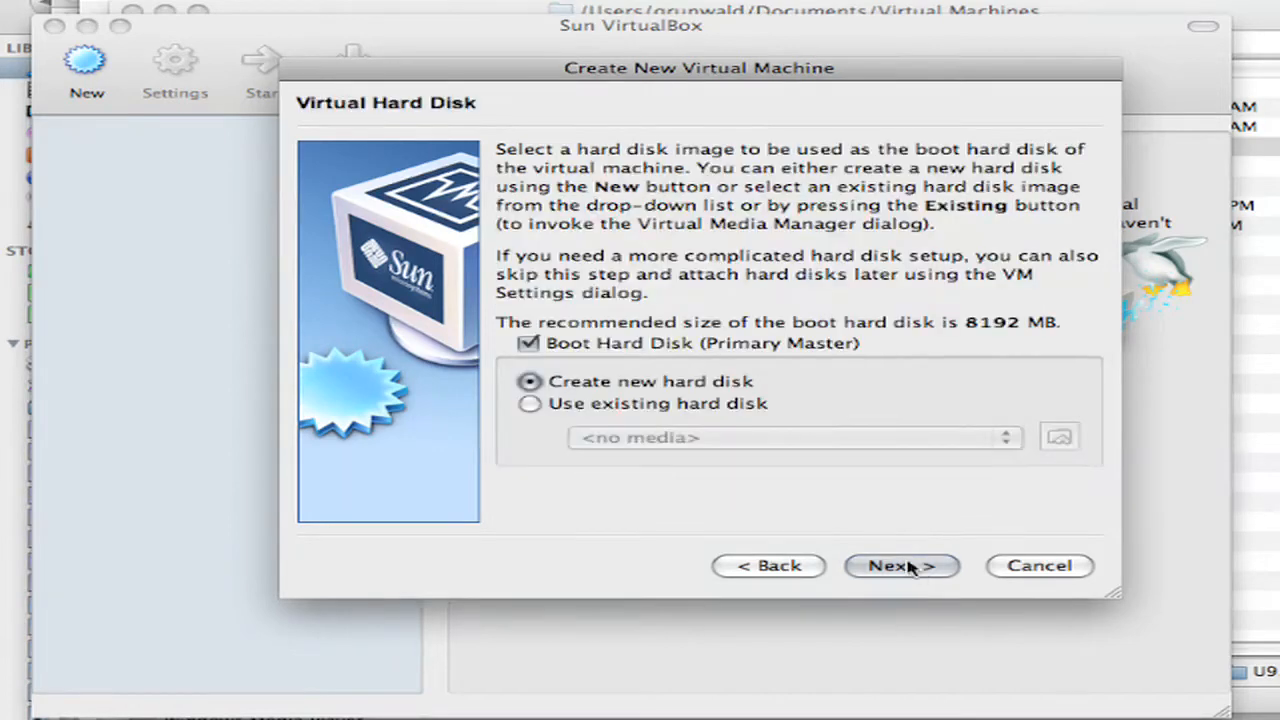
Choose an existing hard disk as the boot disk and start adding a disk image in the Virtual Media Manager
click(702, 405)
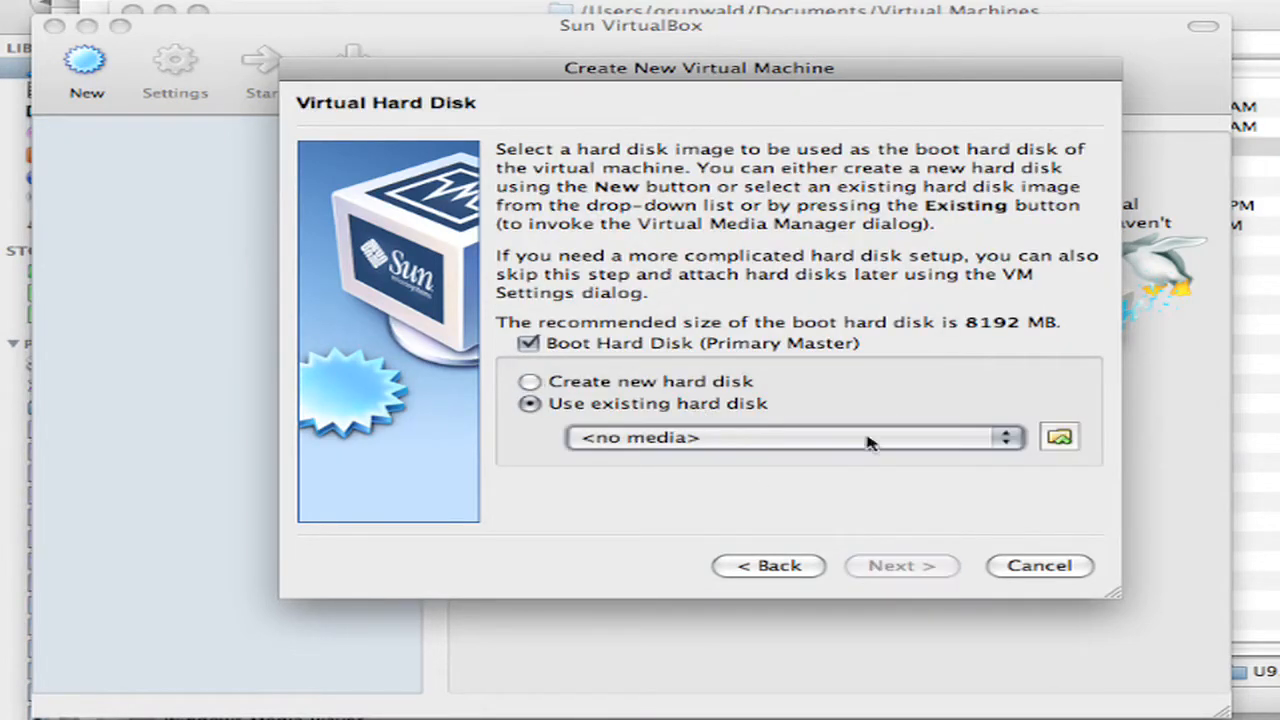
click(1059, 438)
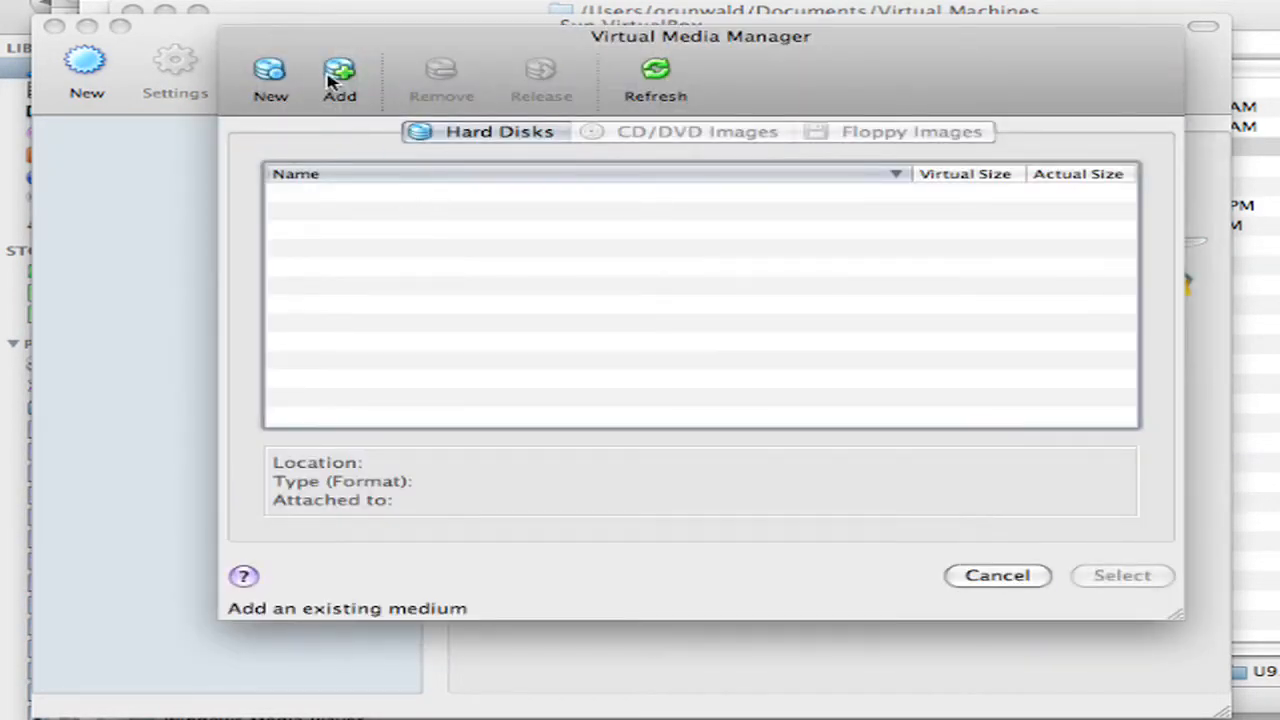
click(335, 82)
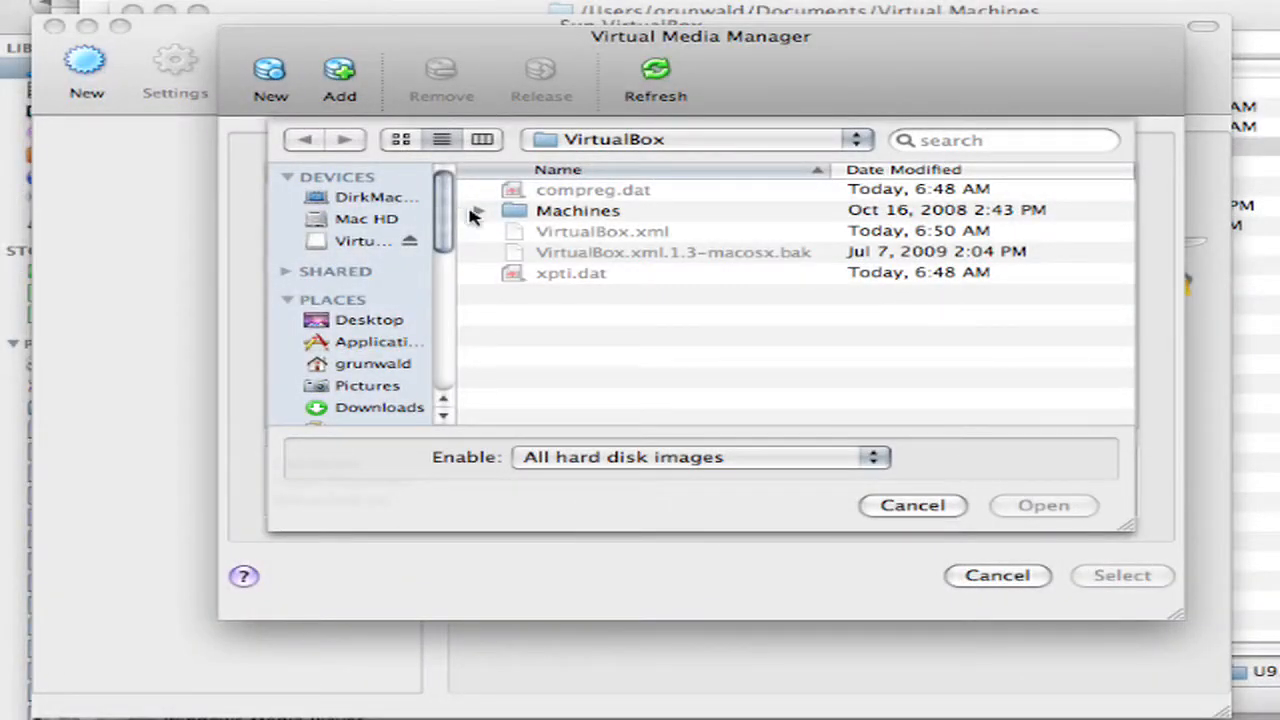
Browse to the U9.04-CS-ubuntu folder inside Documents/Virtual Machines
click(603, 140)
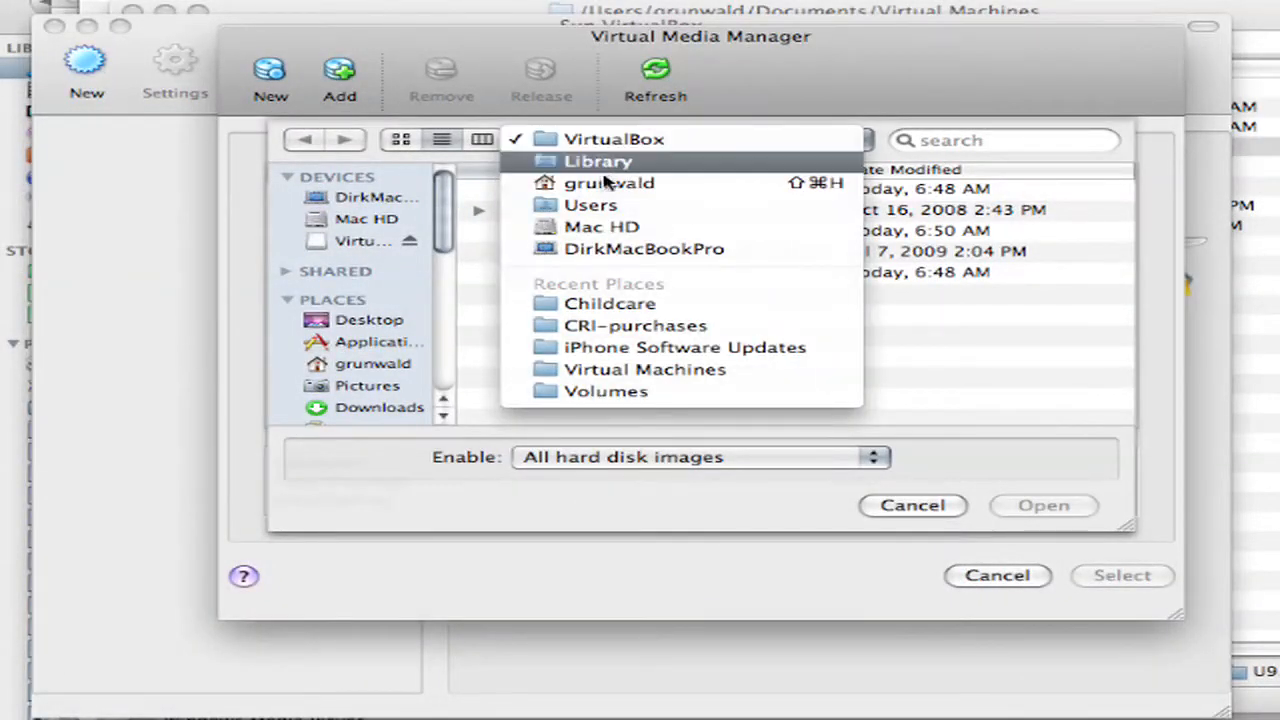
click(612, 175)
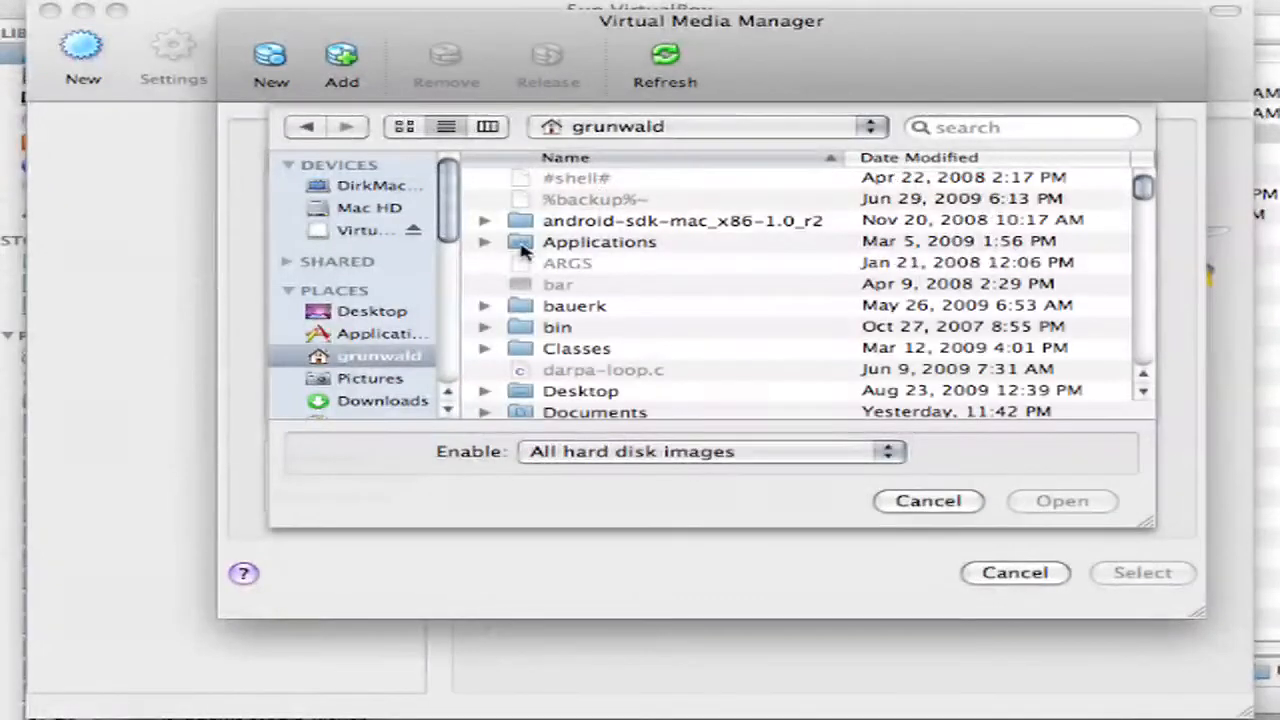
click(448, 412)
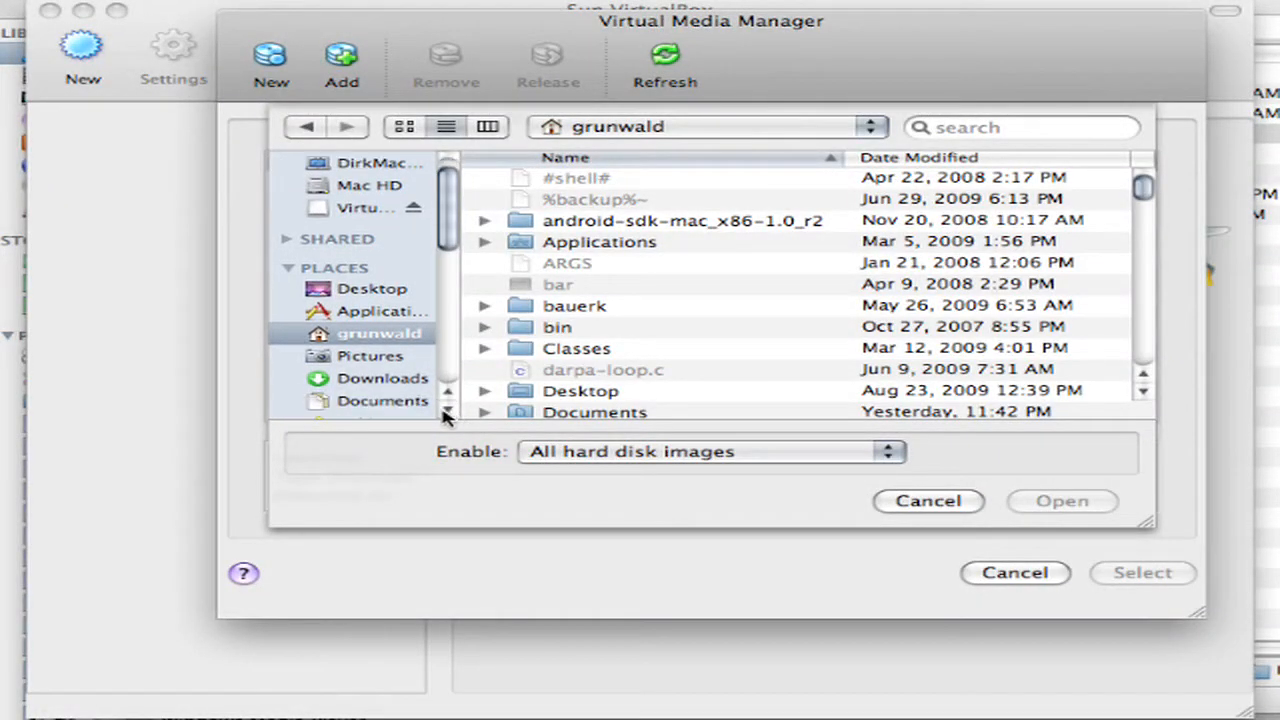
click(420, 400)
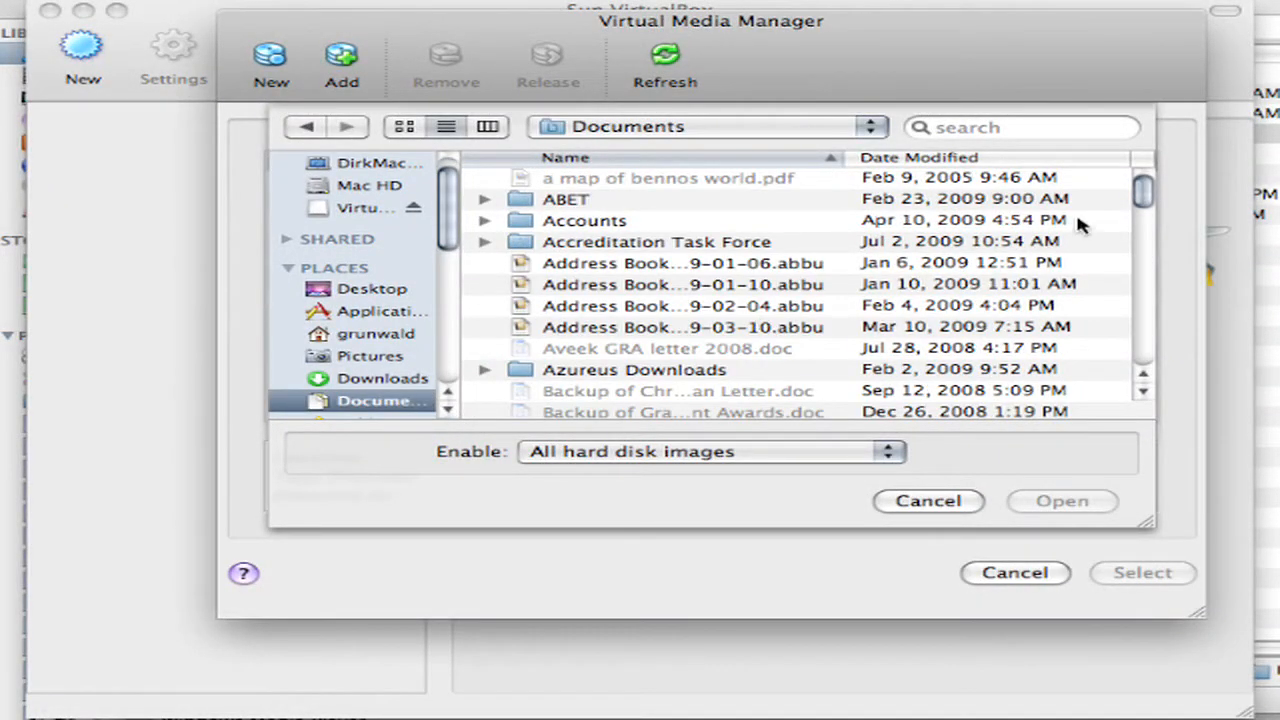
drag(1145, 195, 1143, 343)
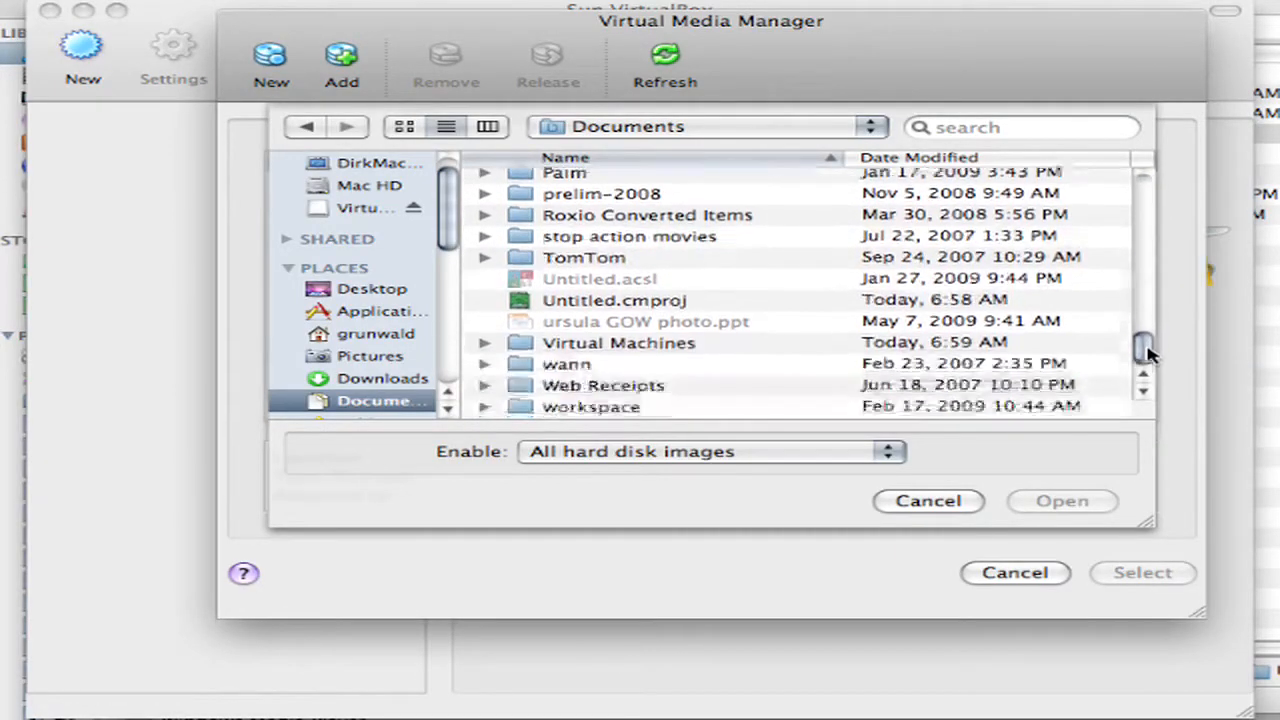
double_click(706, 349)
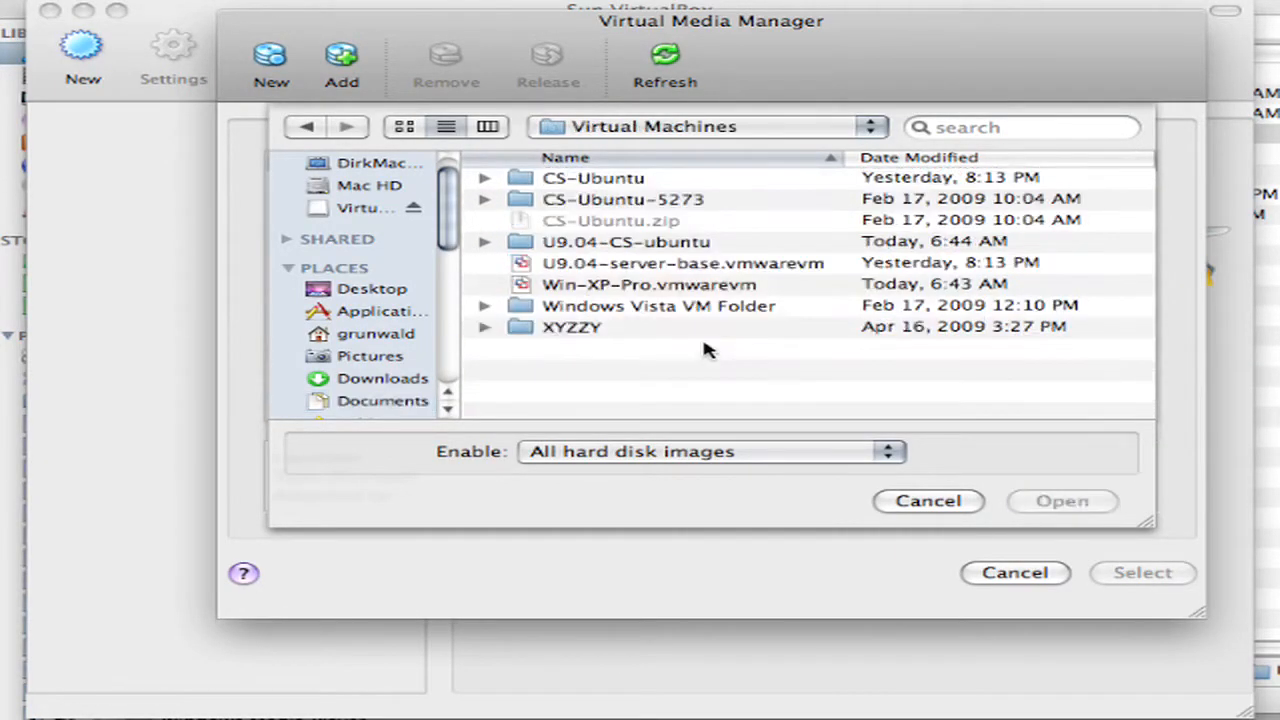
double_click(660, 245)
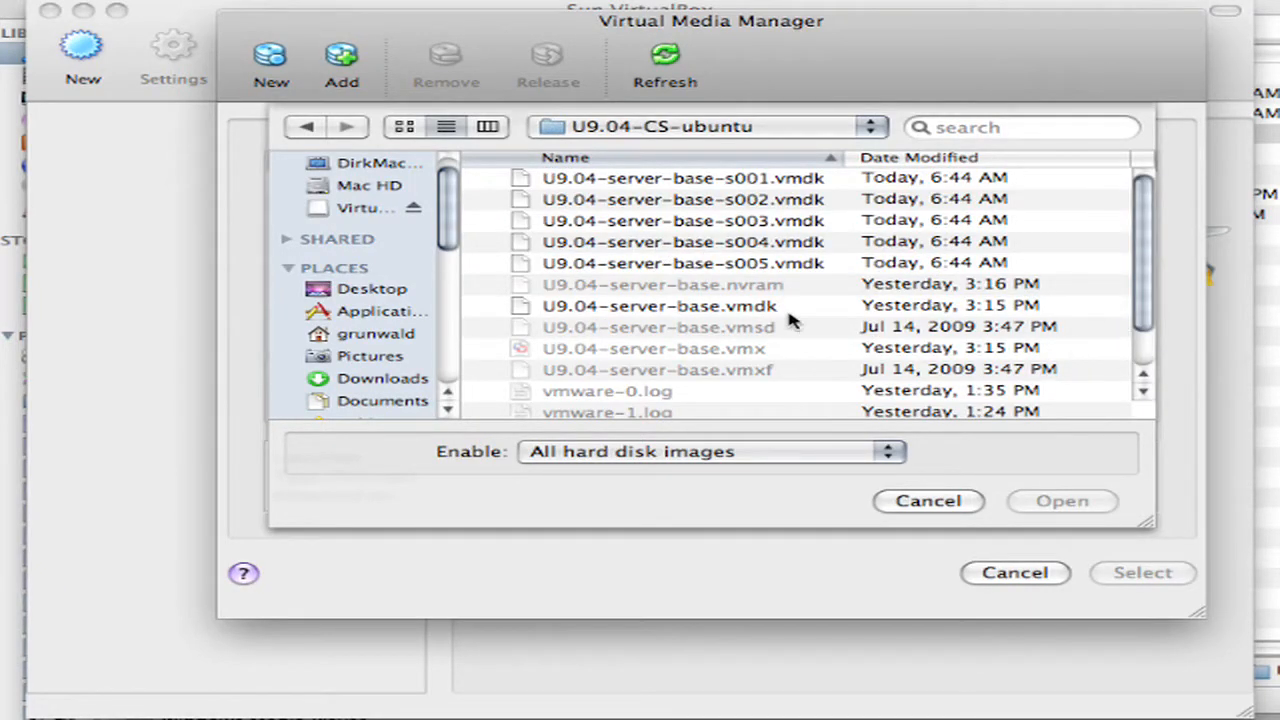
Add the U9.04-server-base.vmdk disk image to the hard disks, leaving the file filter at All hard disk images
click(762, 310)
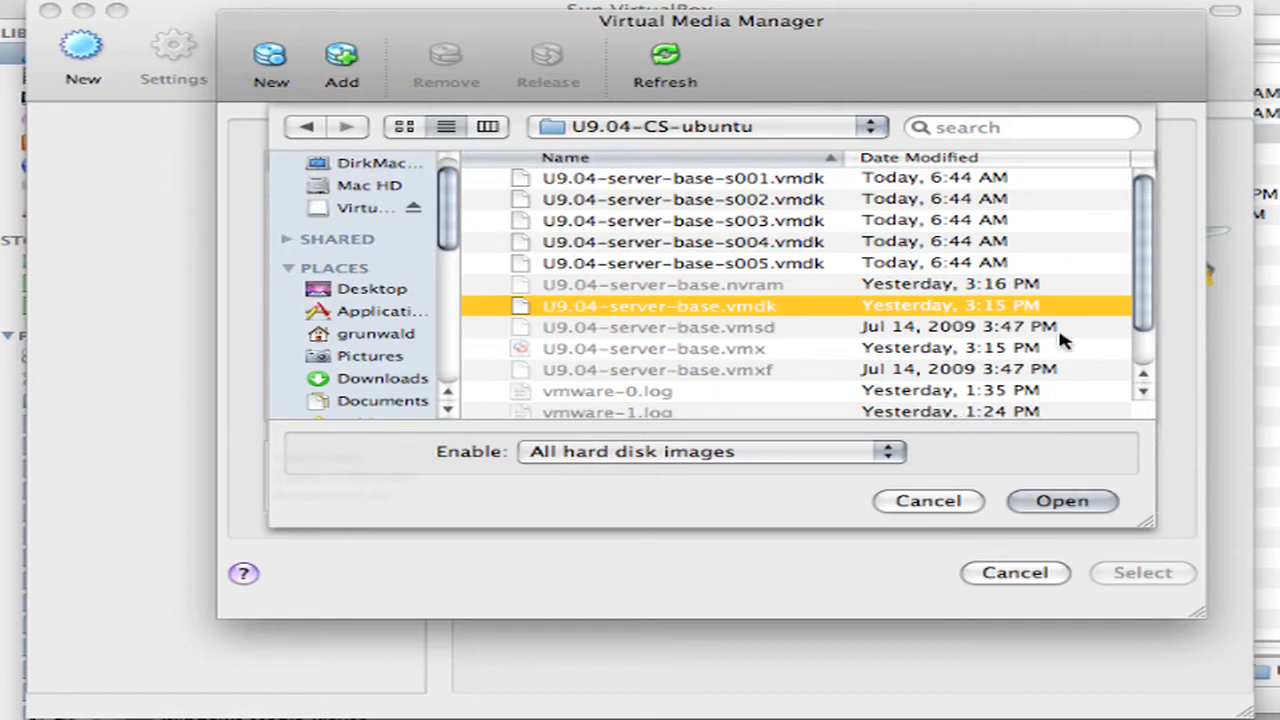
click(898, 452)
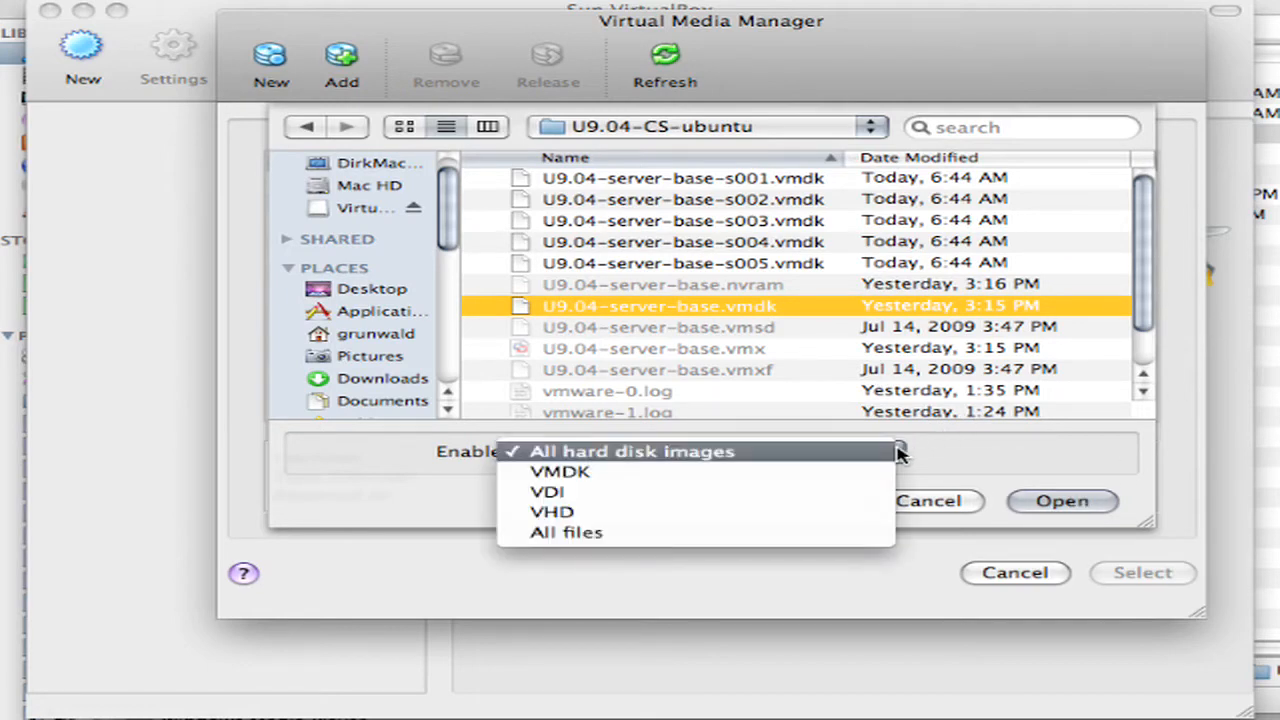
click(898, 452)
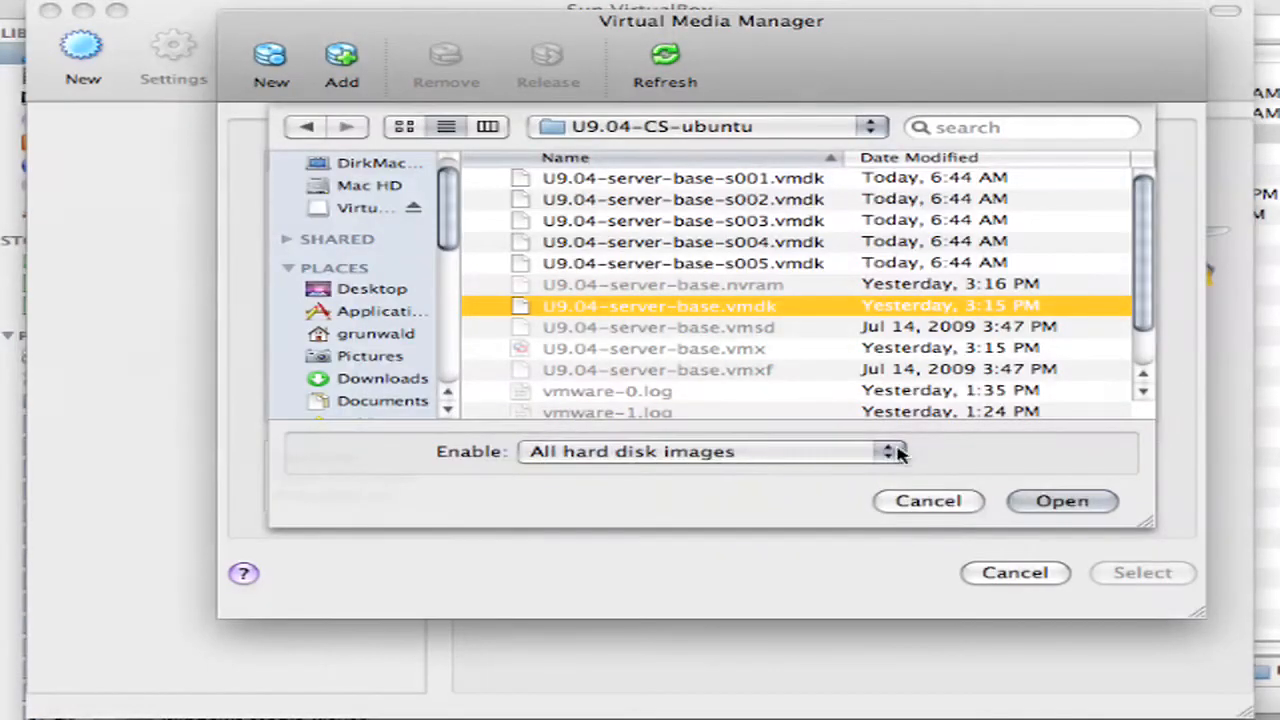
click(1062, 501)
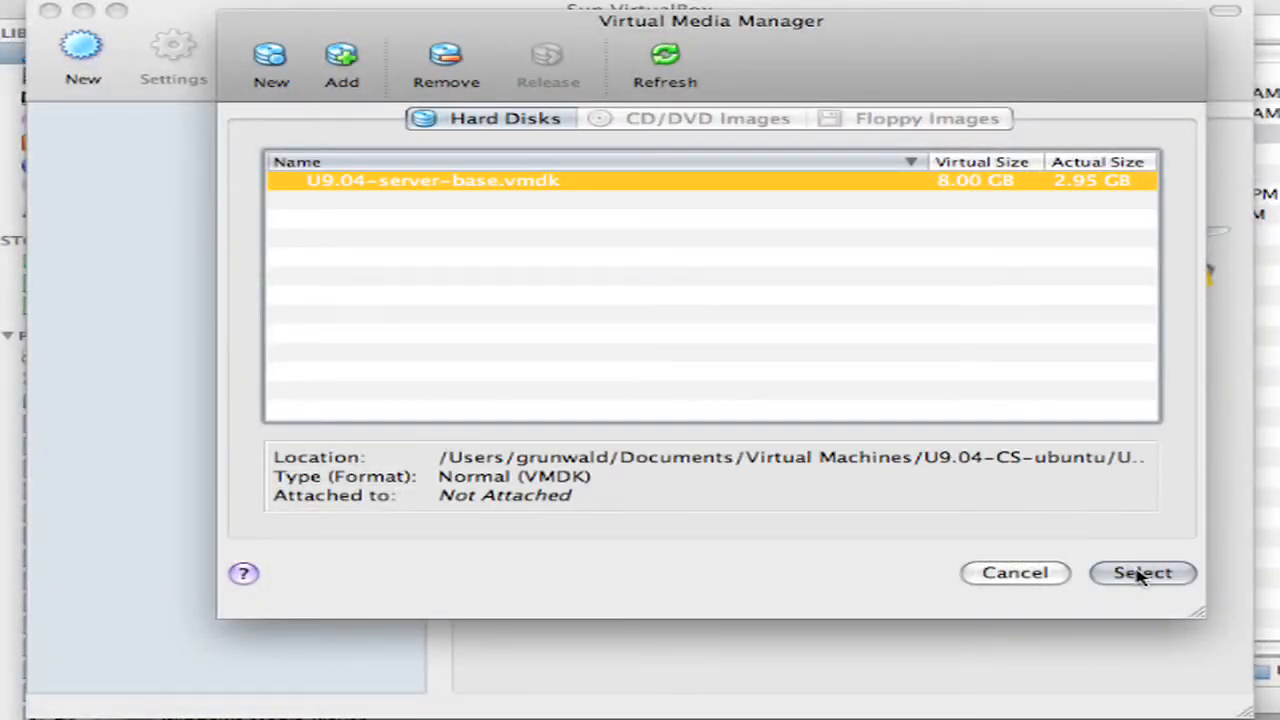
Use U9.04-server-base.vmdk as the boot hard disk and finish creating the virtual machine
click(1140, 573)
click(935, 570)
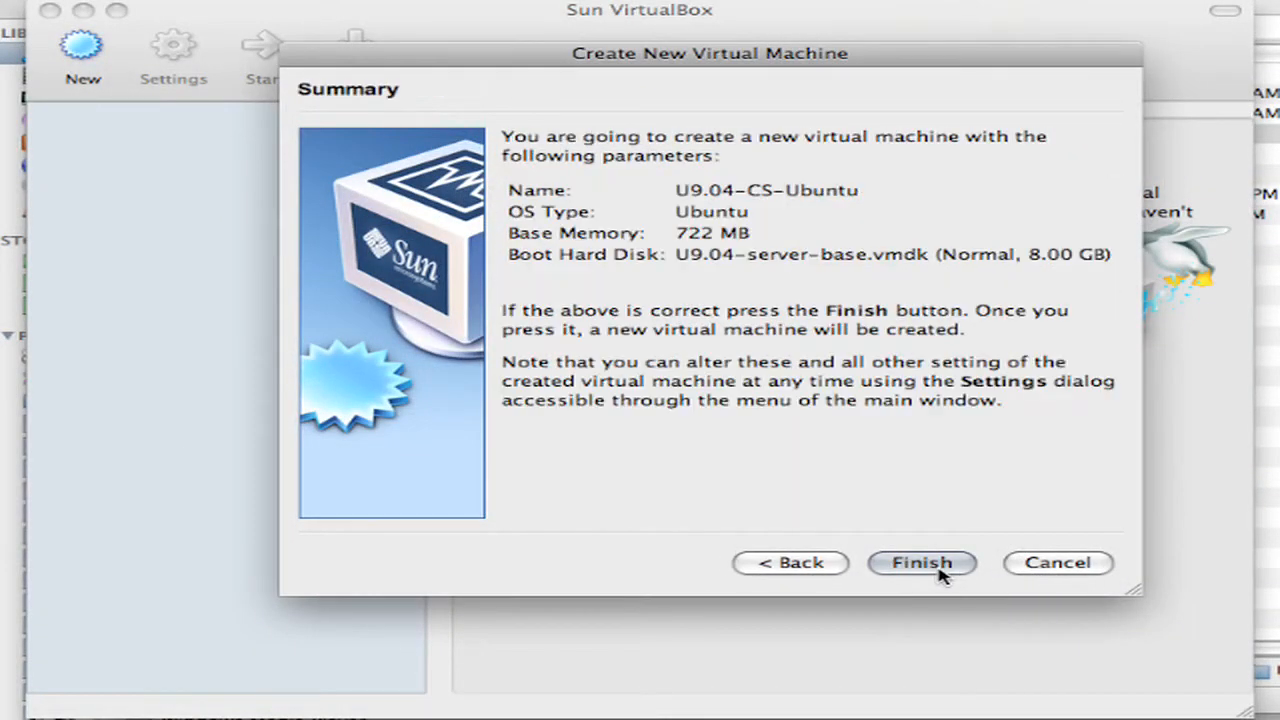
click(921, 563)
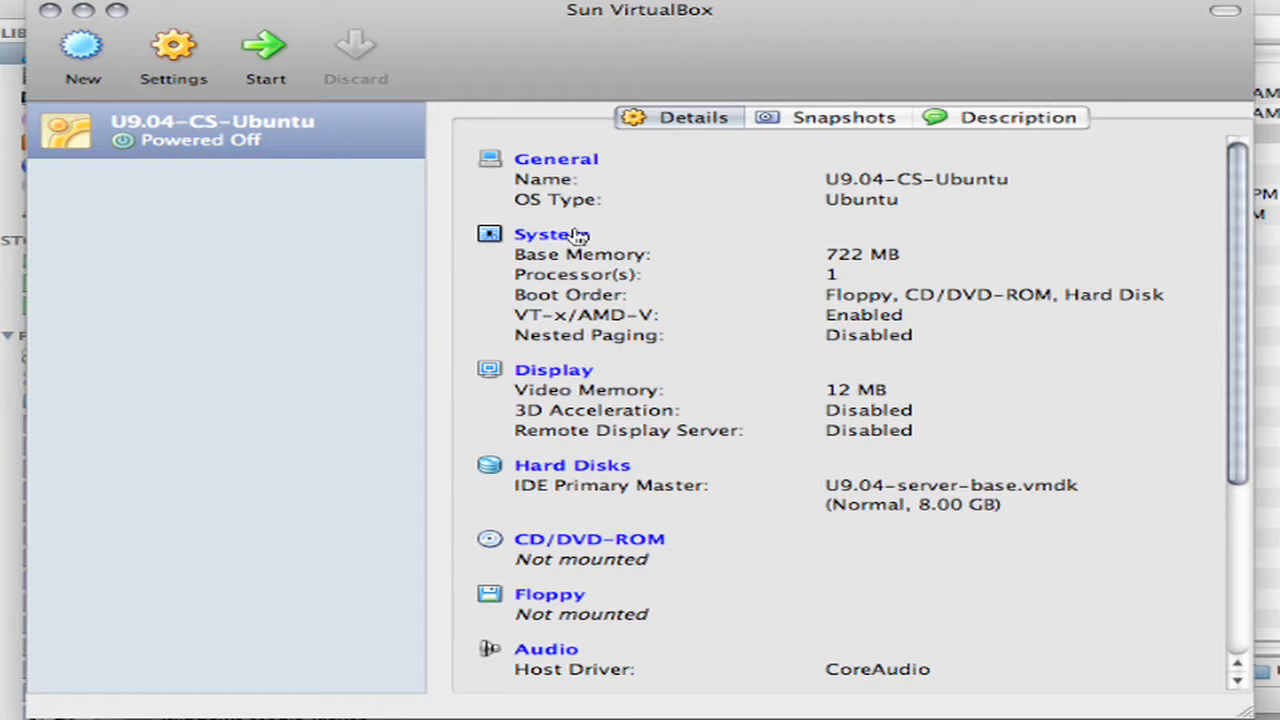
Enable PAE/NX in the virtual machine's processor settings, check its acceleration options and save the system settings
click(489, 236)
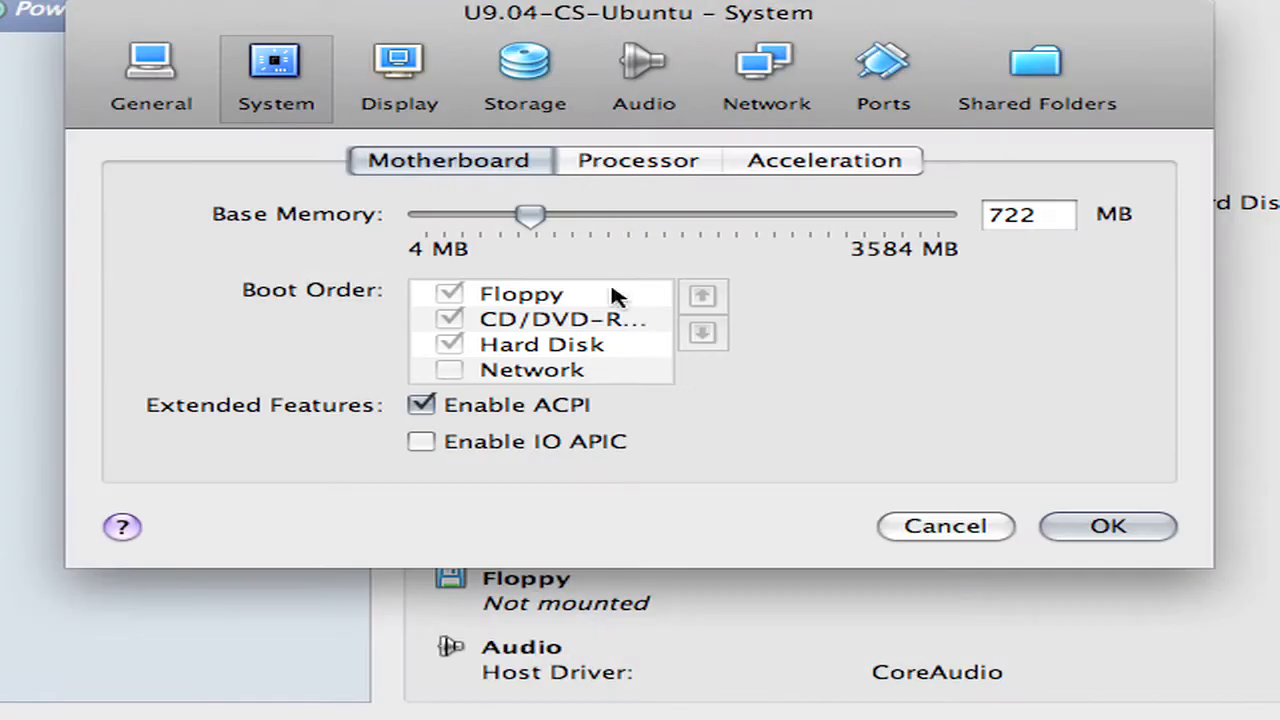
click(641, 162)
click(551, 297)
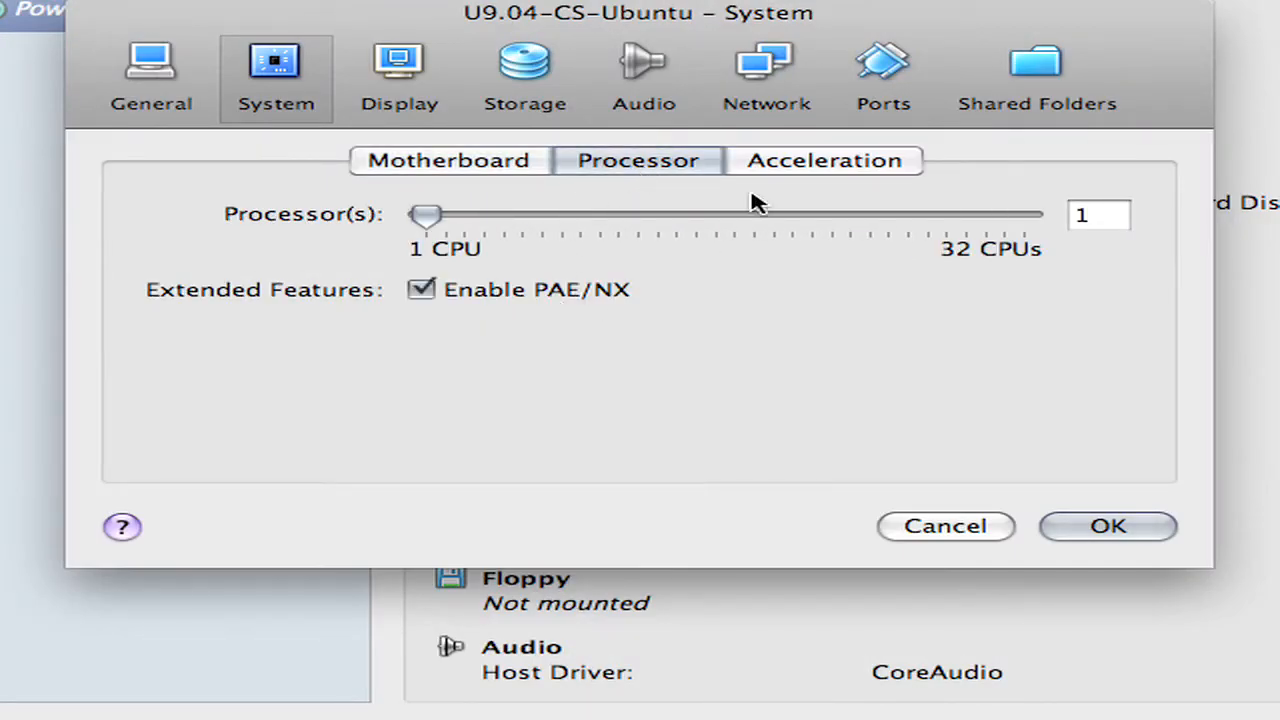
click(811, 171)
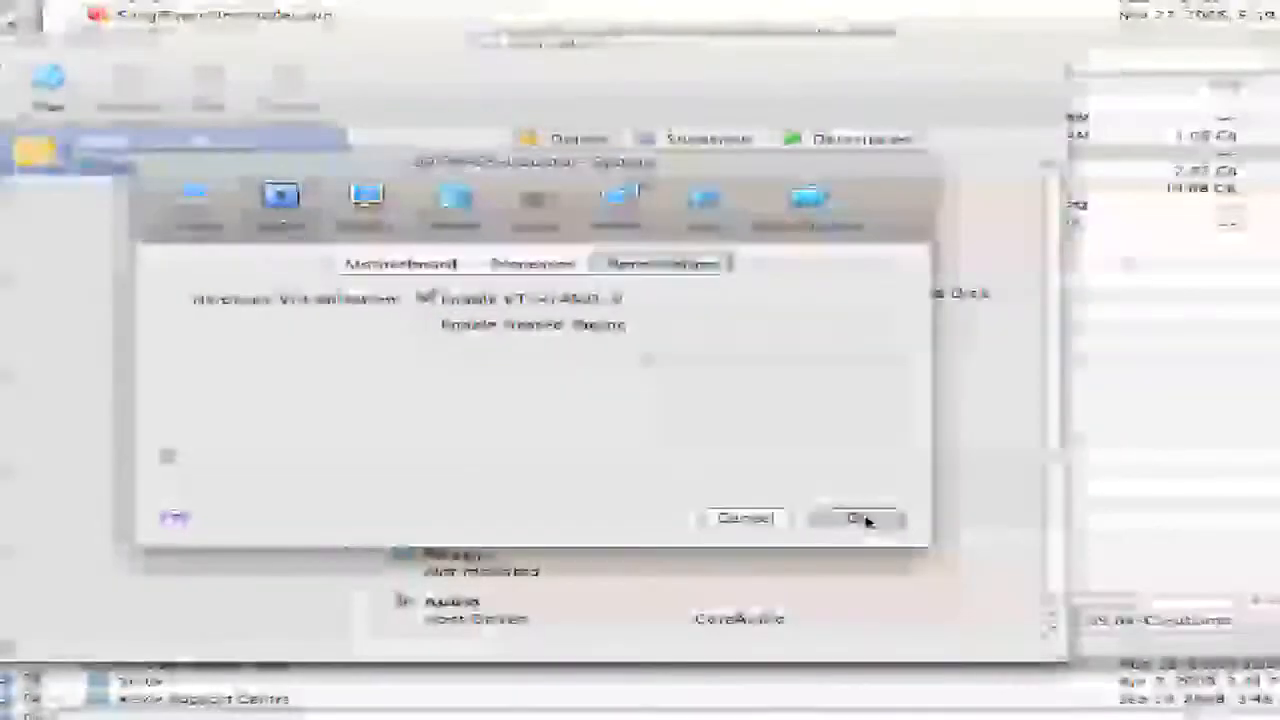
click(1110, 528)
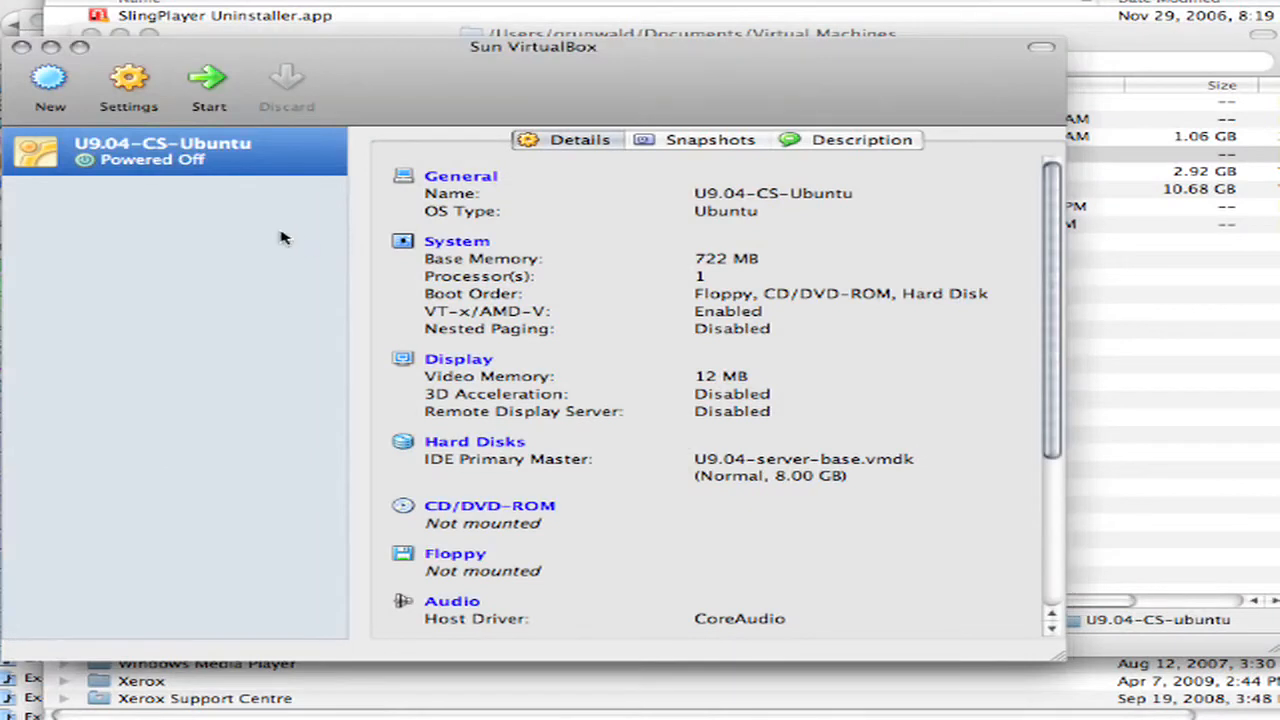
Start the U9.04-CS-Ubuntu virtual machine and enlarge its window beyond the guest desktop
click(210, 88)
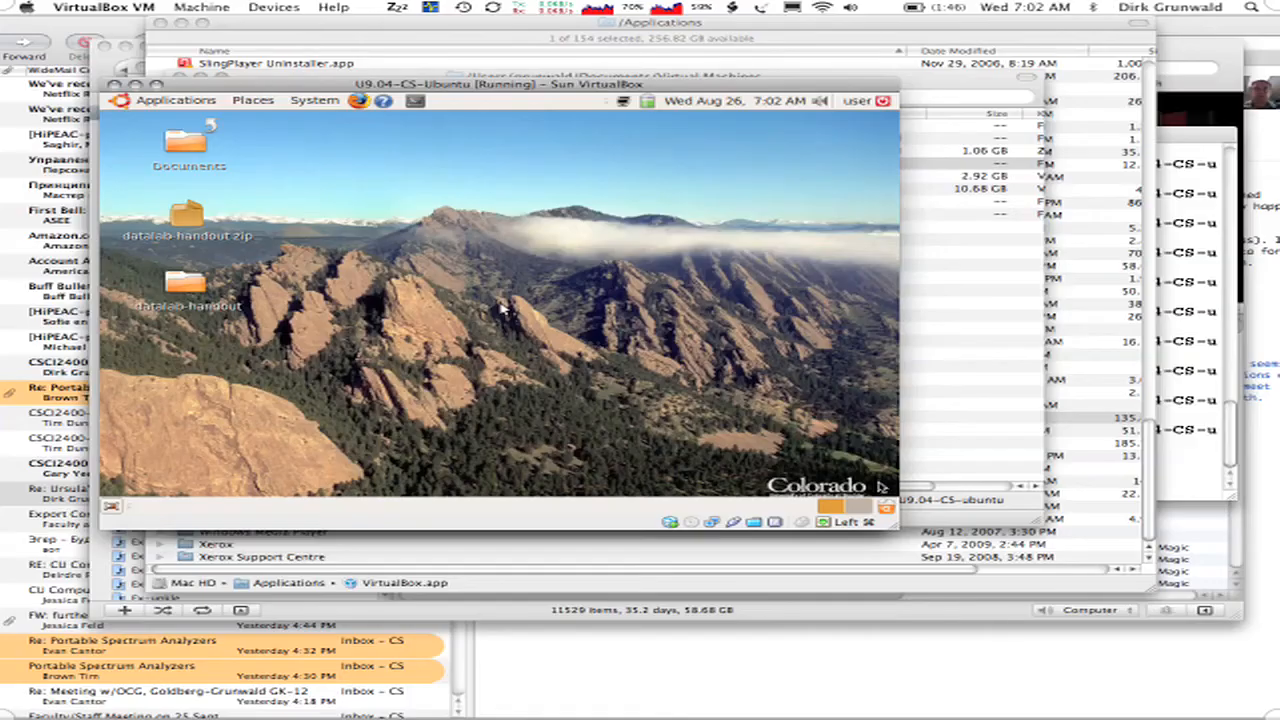
drag(895, 530, 1125, 651)
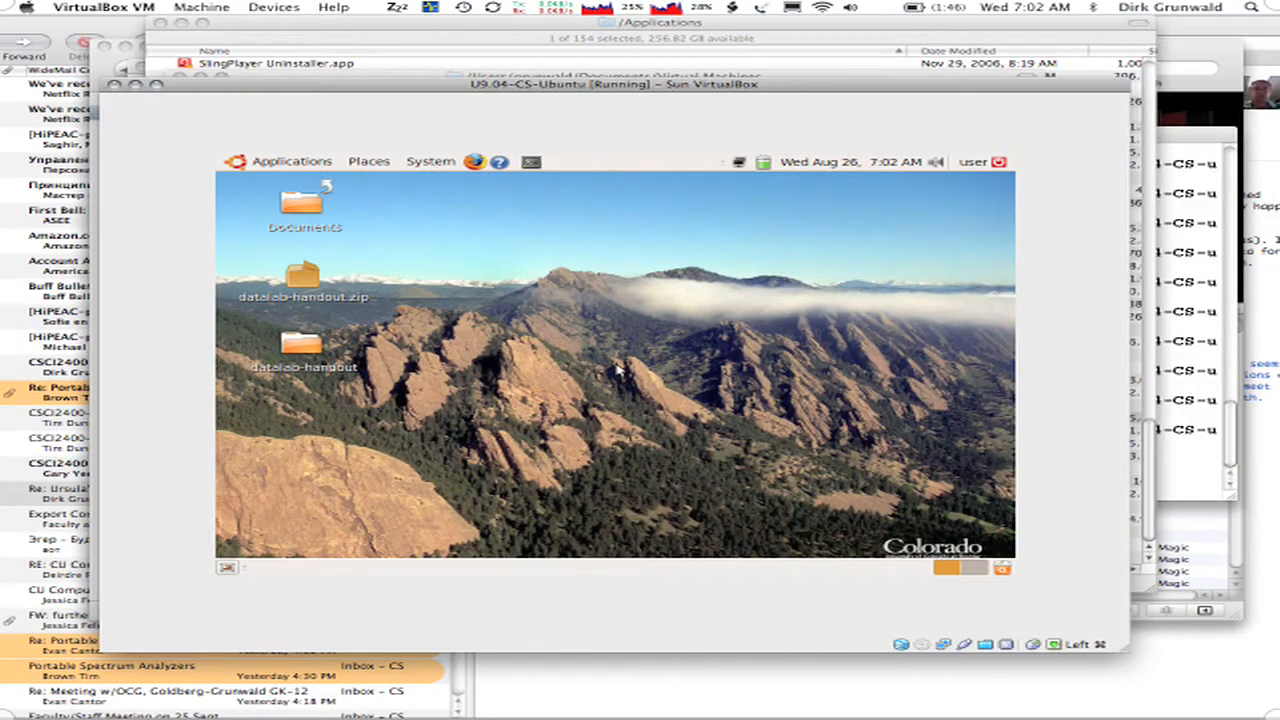
Check the available screen resolutions in Ubuntu's Display Preferences, keeping 800 x 600 (4:3), and run monitor detection
click(432, 162)
mouse_move(459, 187)
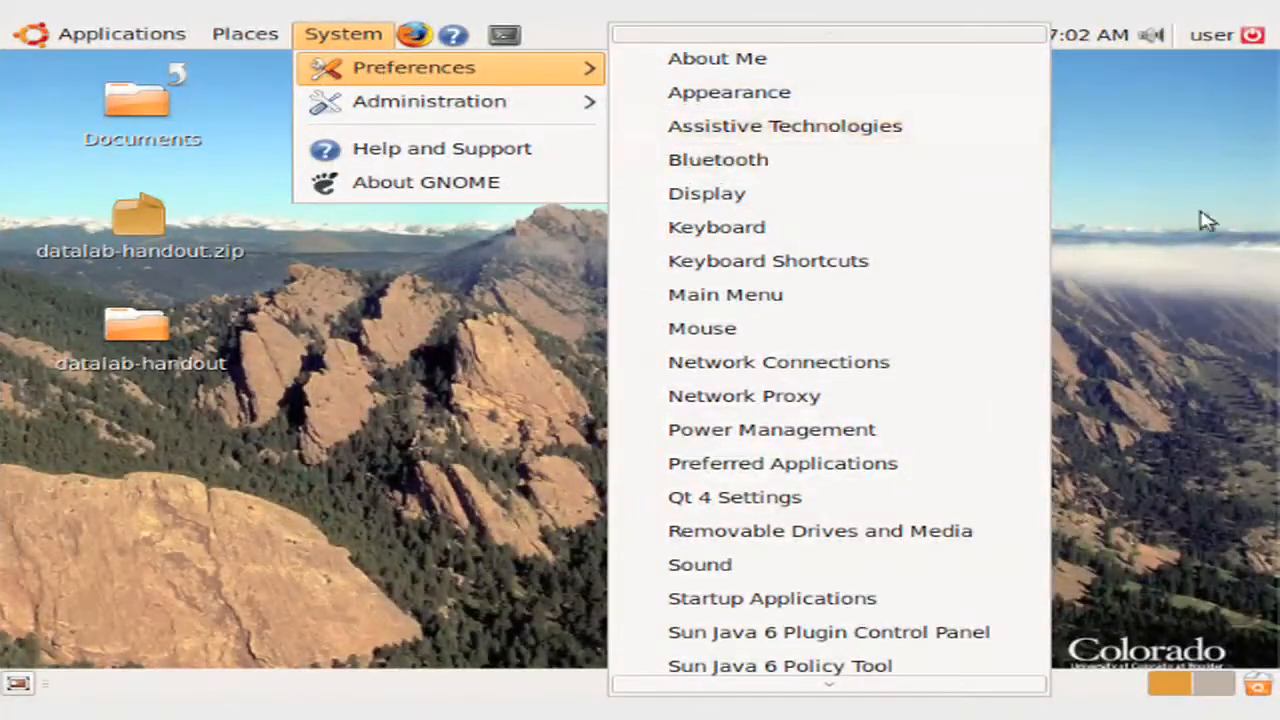
click(732, 200)
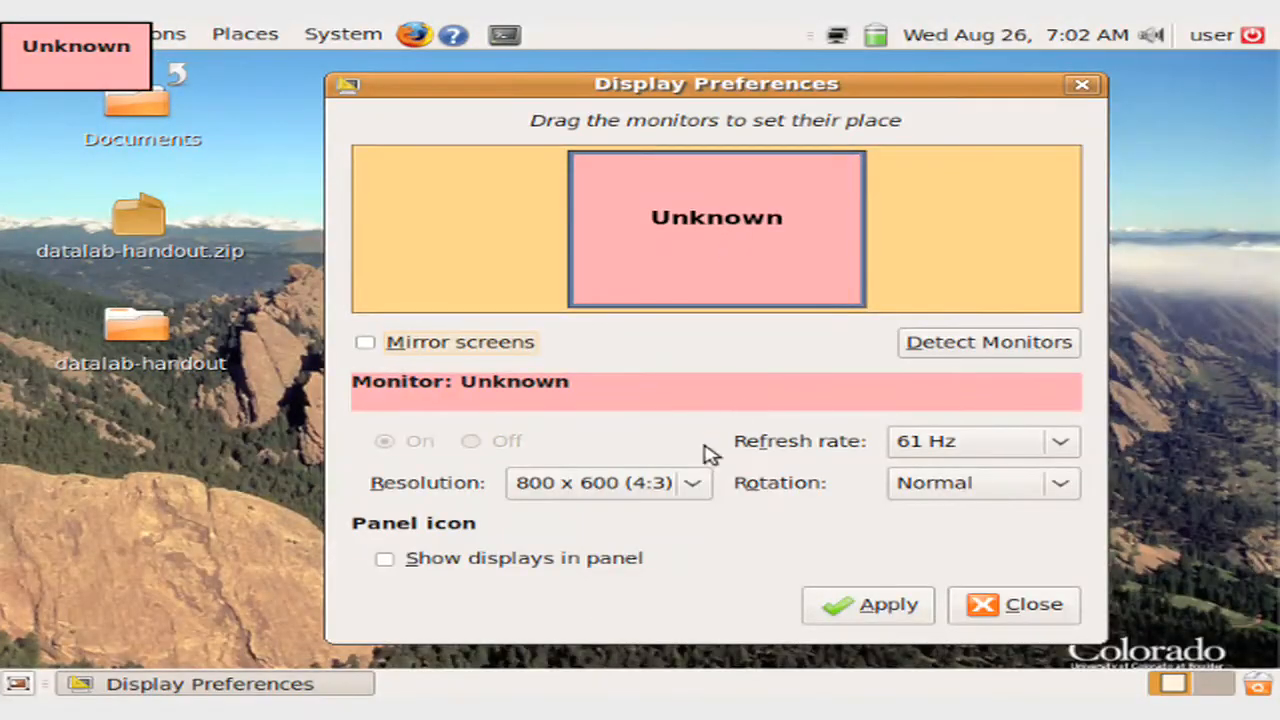
click(704, 494)
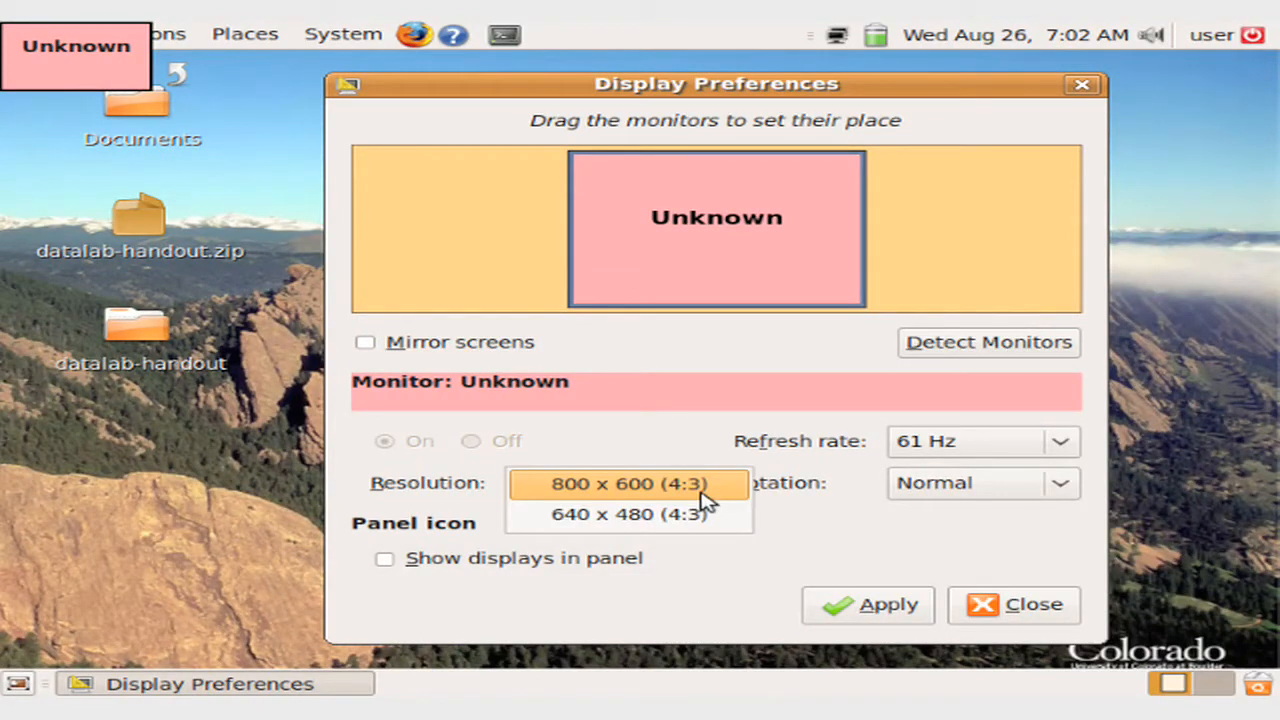
click(701, 489)
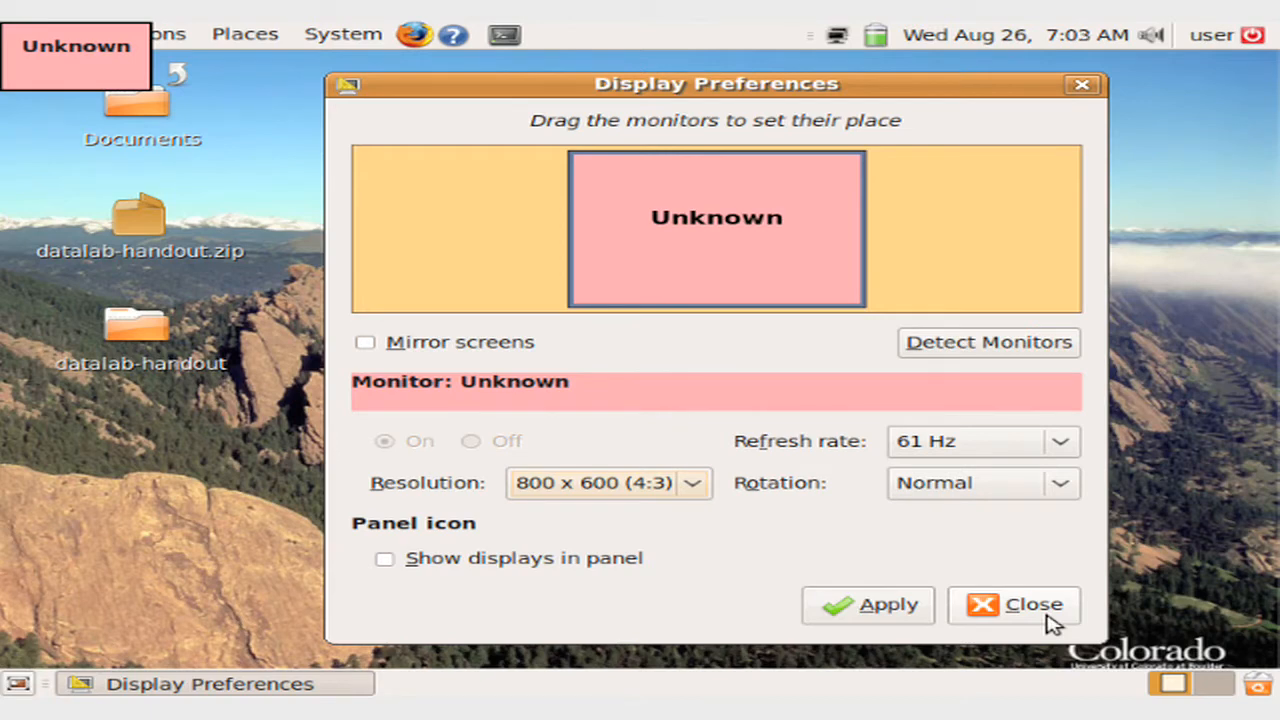
click(992, 345)
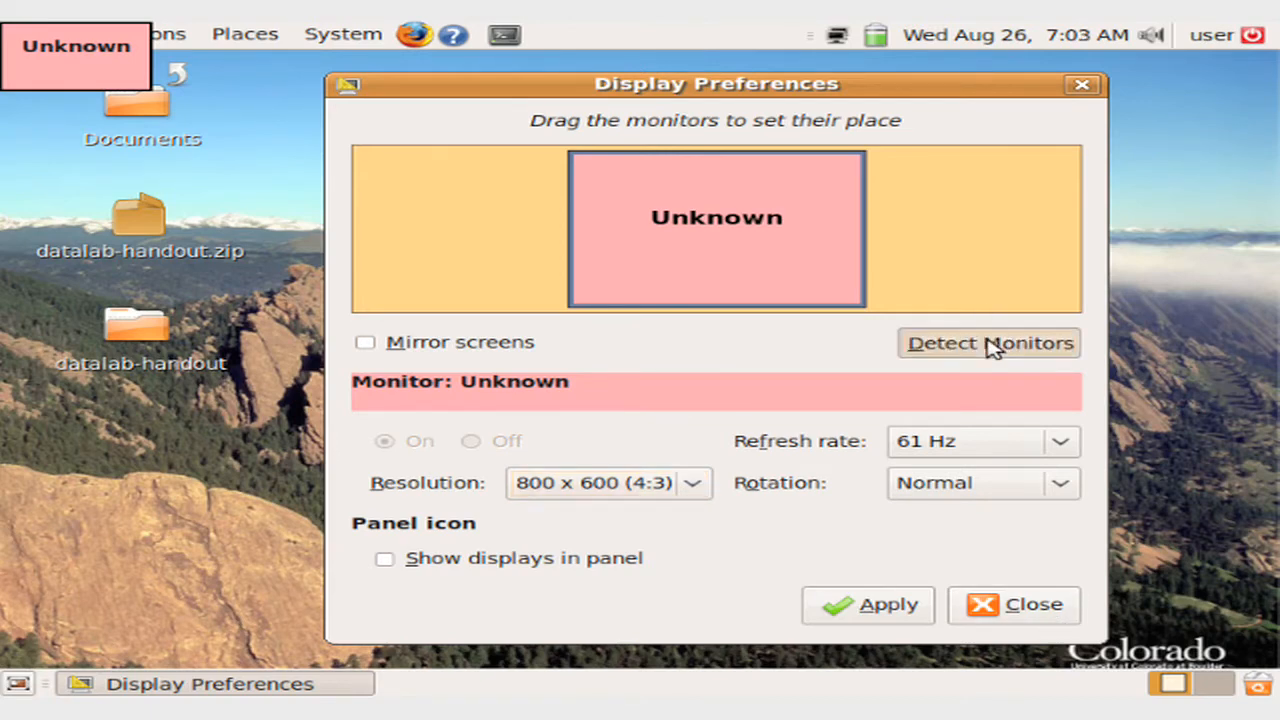
click(690, 484)
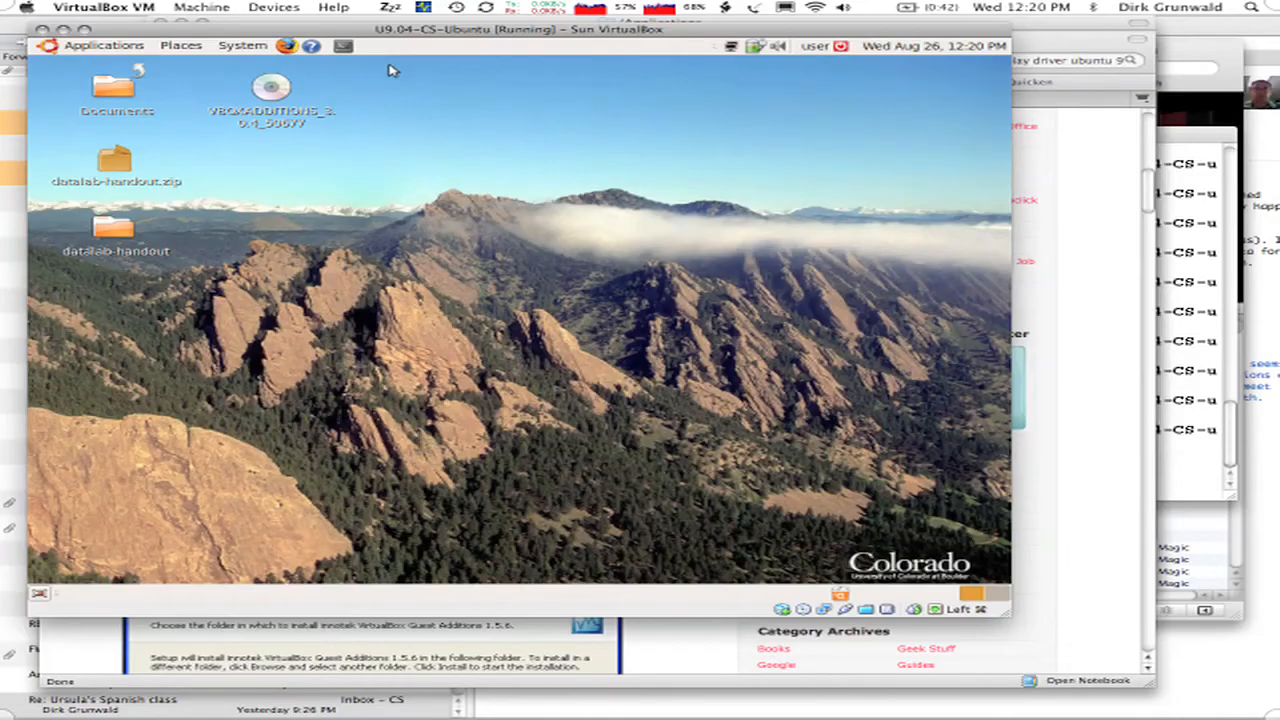
Insert the Guest Additions disc into the running virtual machine and open a terminal in Ubuntu
click(291, 12)
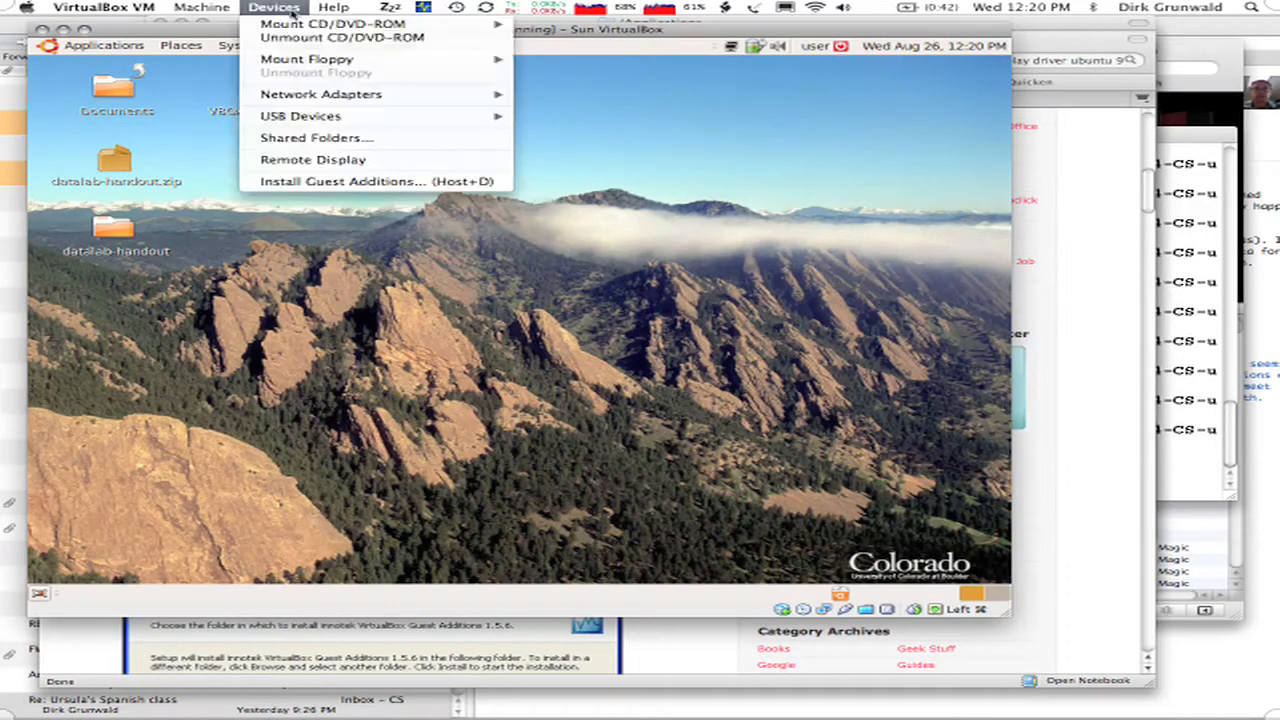
click(428, 181)
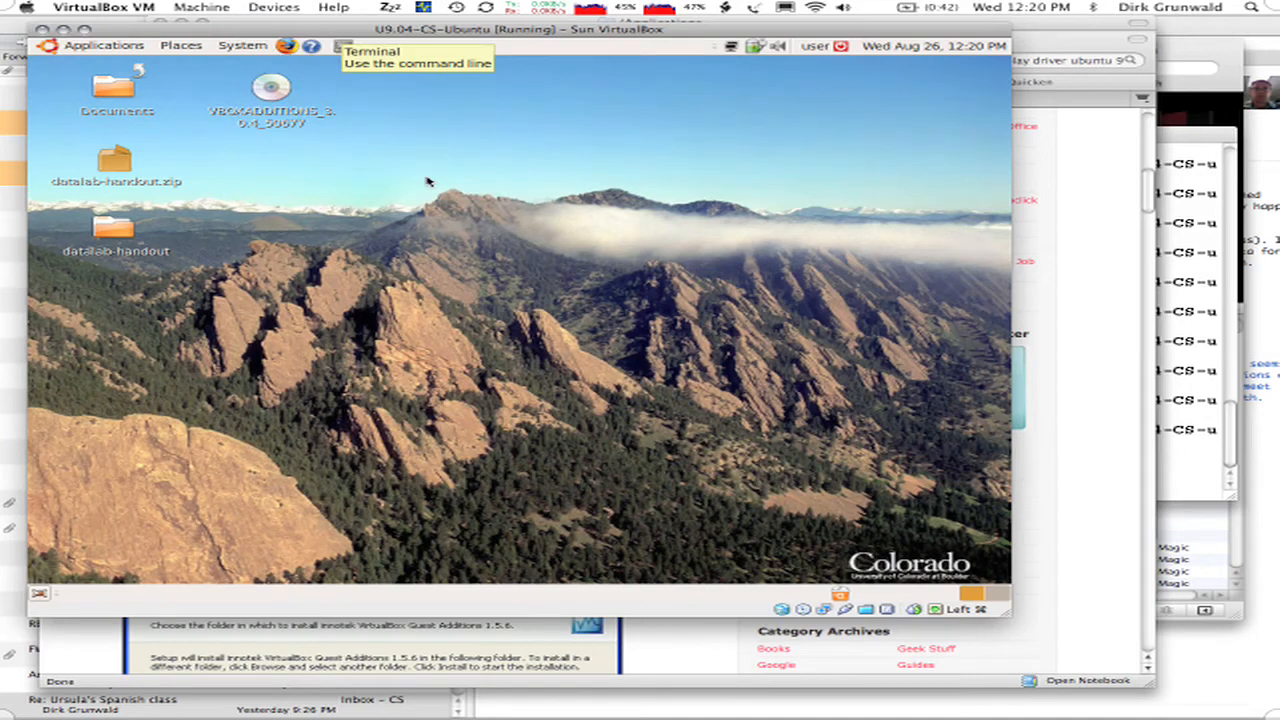
click(343, 47)
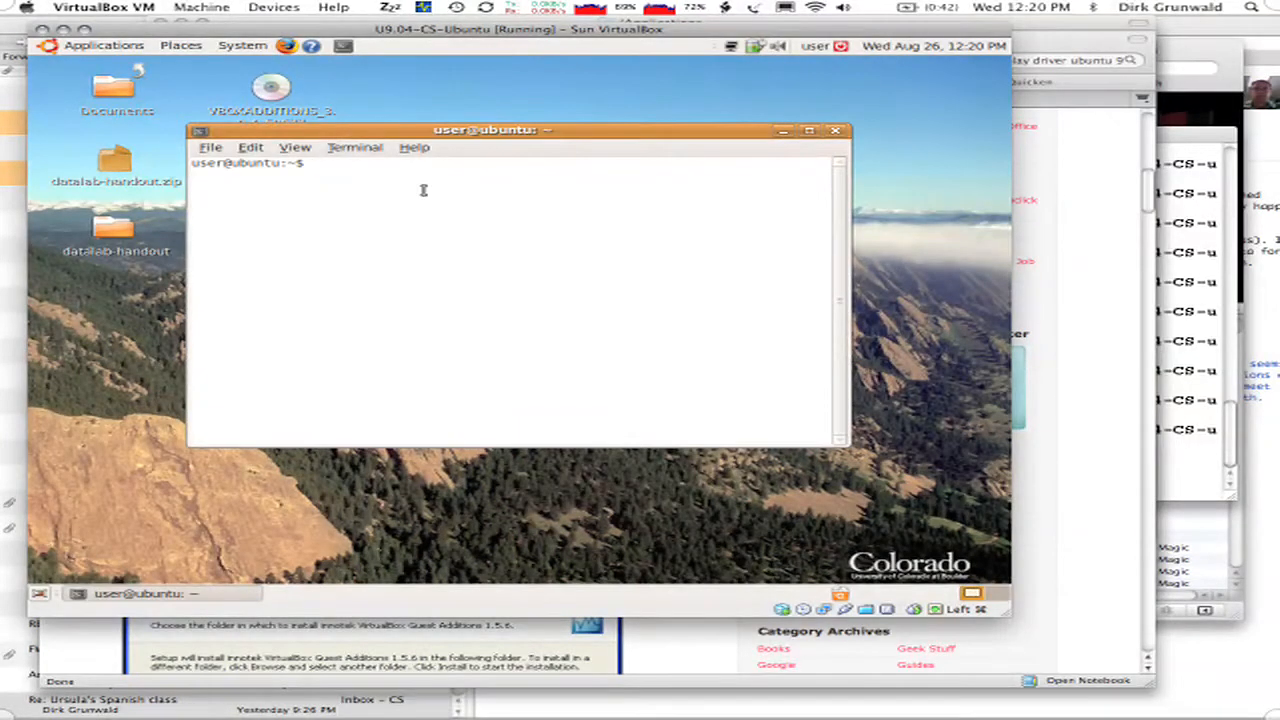
List the mounted file systems with df, change to /media/cdrom0/ and list its contents
text(df)
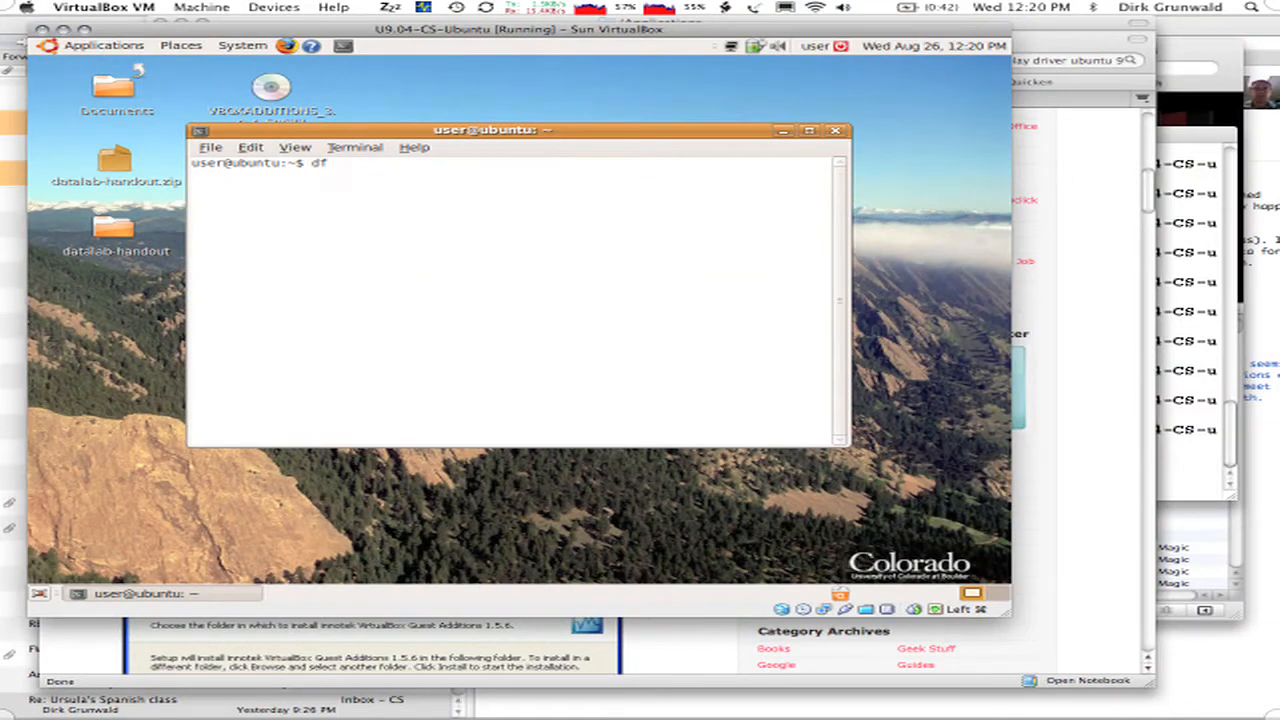
key(Return)
text(cd /)
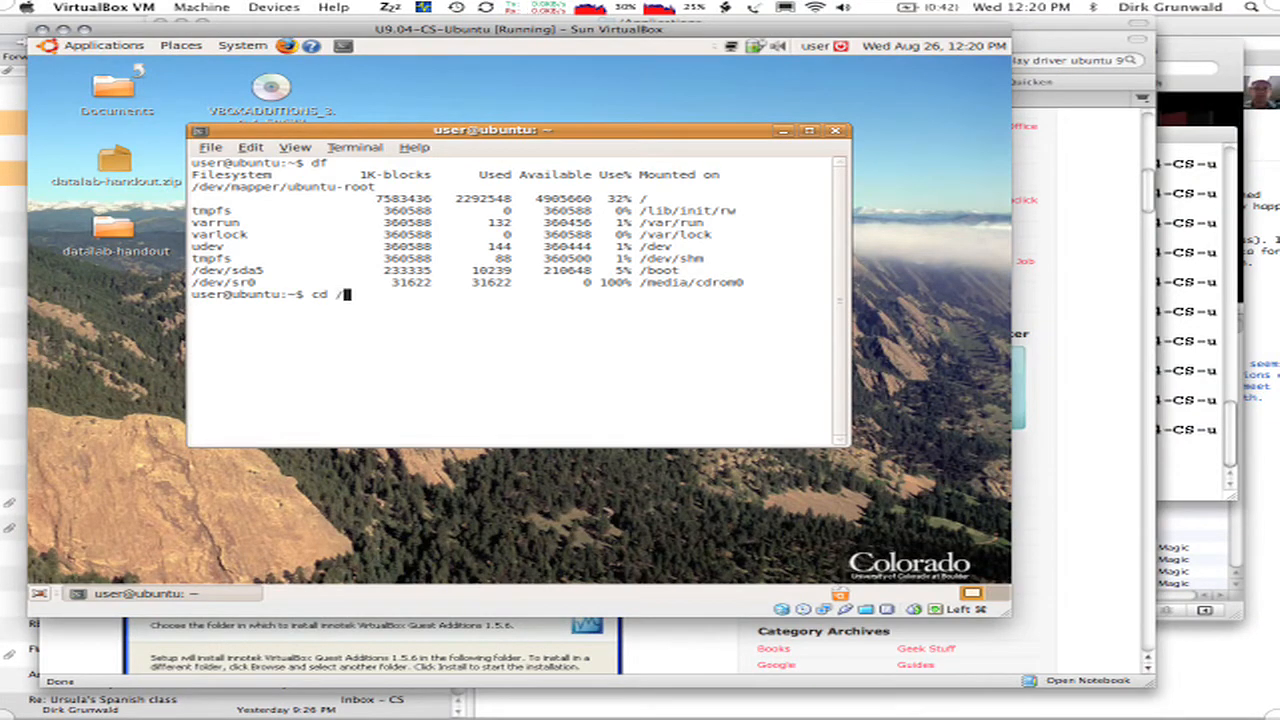
text(media/cdrom0/)
key(Return)
text(ls)
key(Return)
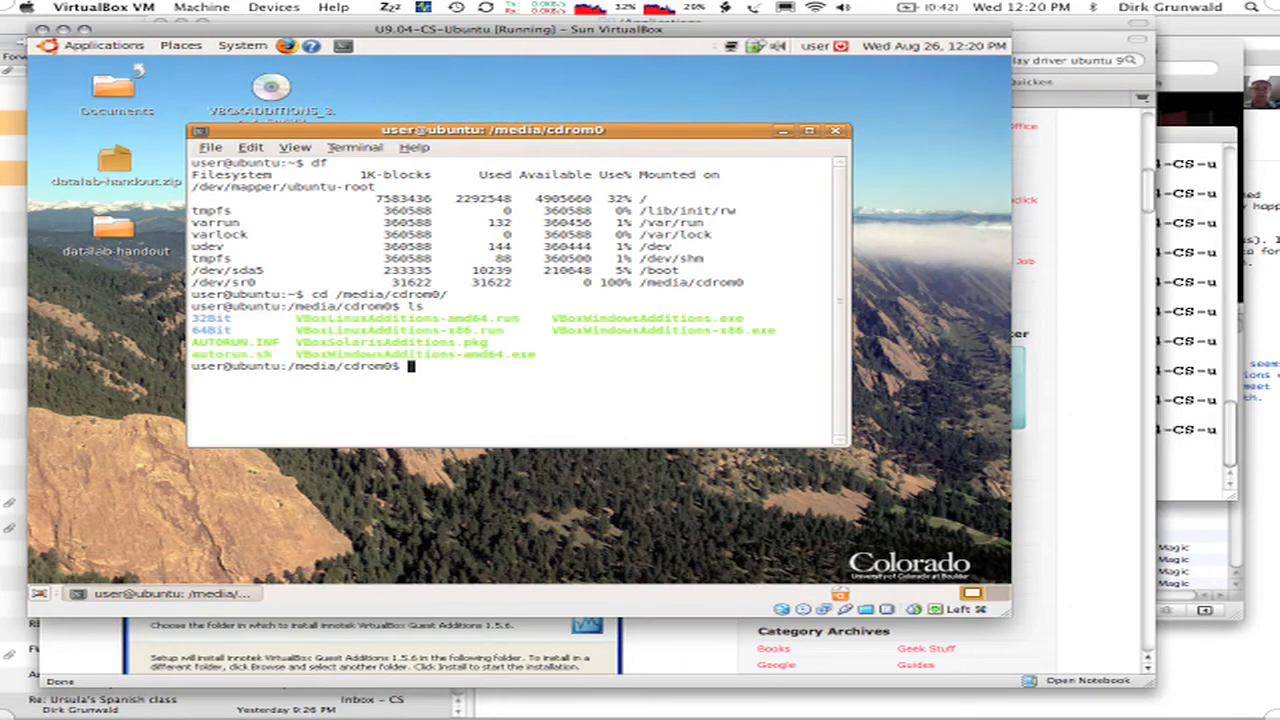
Run the installer ./VBoxLinuxAdditions-x86.run with sudo, entering the account password
text(sudo ./VBoxL)
key(Tab)
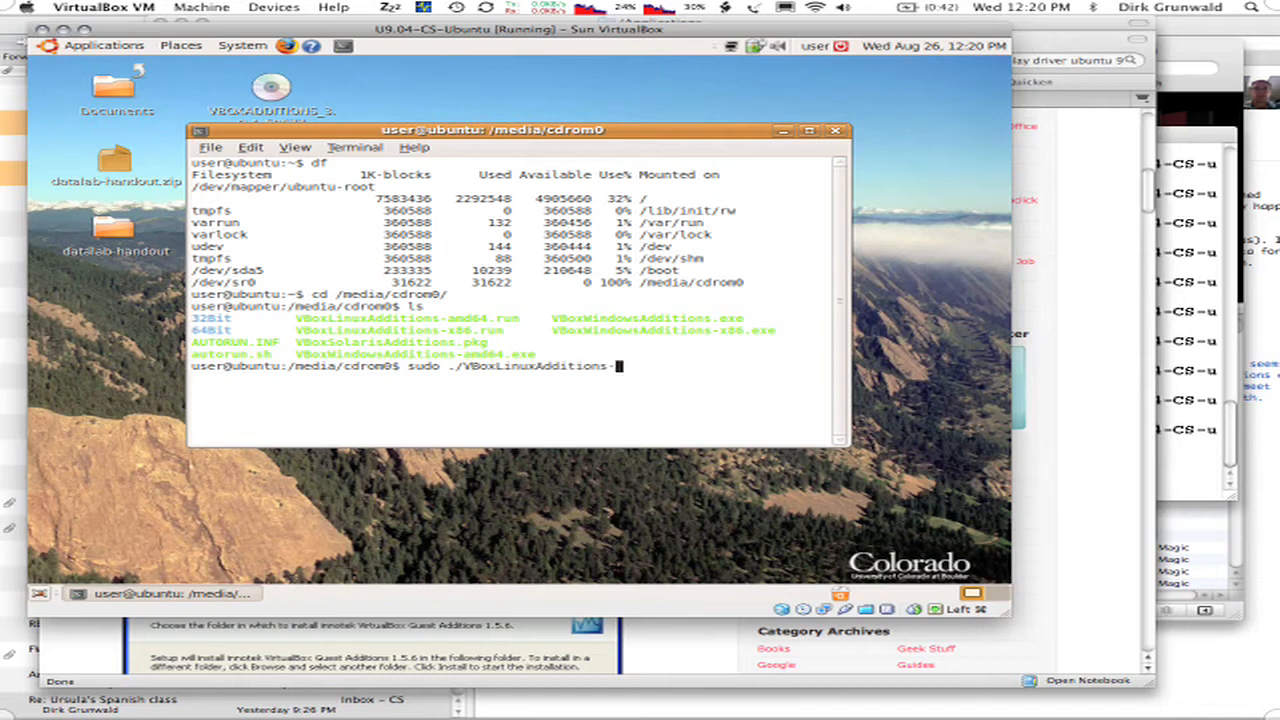
text(x)
key(Tab)
key(Return)
key(Return)
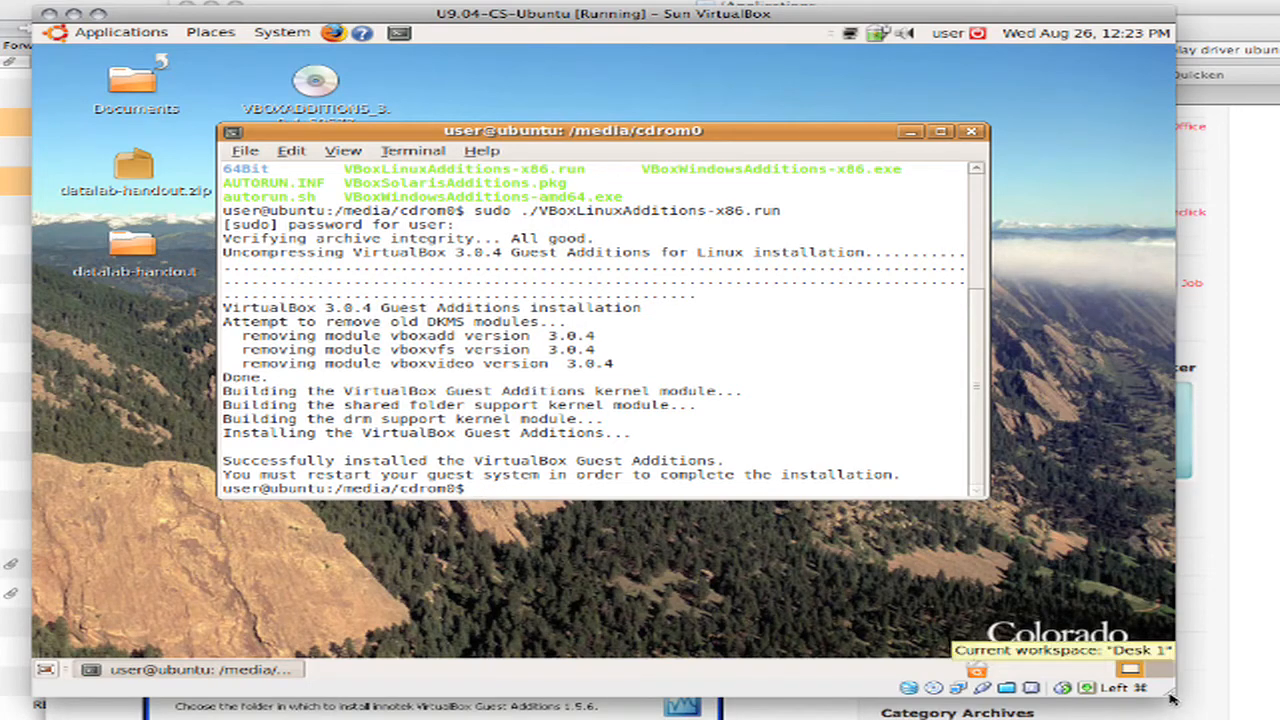
Try resizing the virtual machine window from its corner and close the Ubuntu terminal
drag(1175, 703, 899, 527)
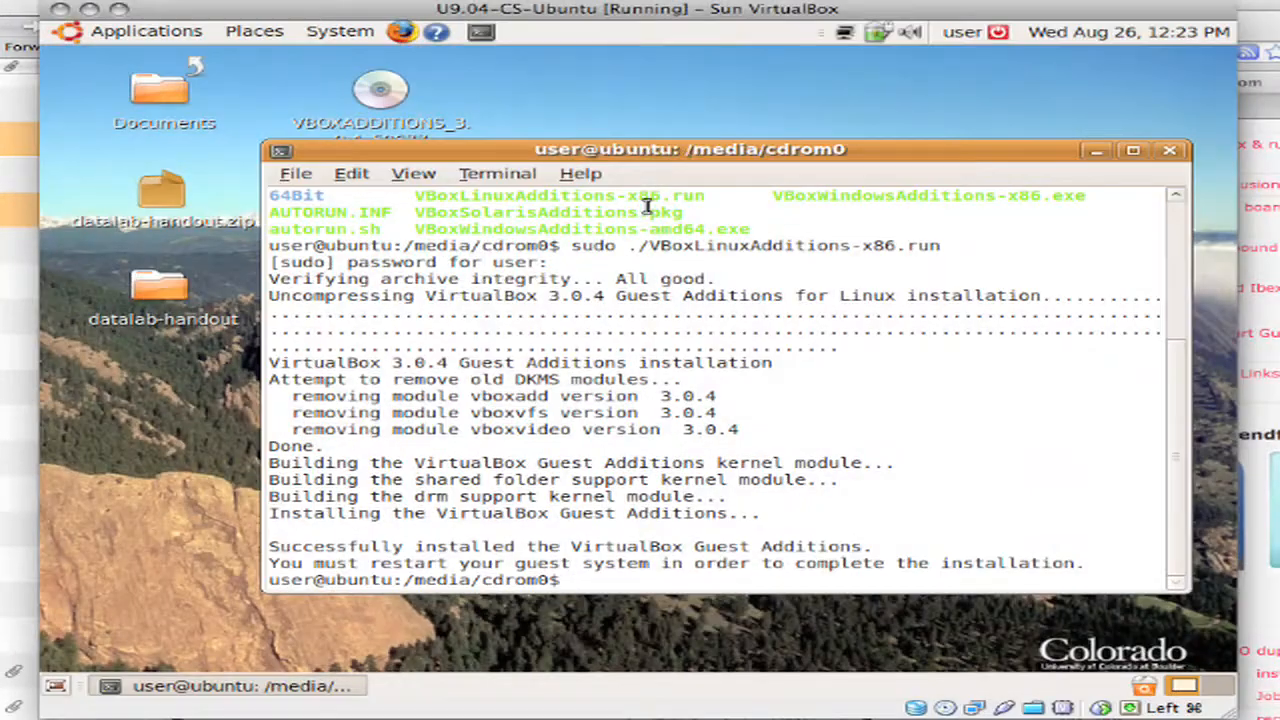
click(1169, 150)
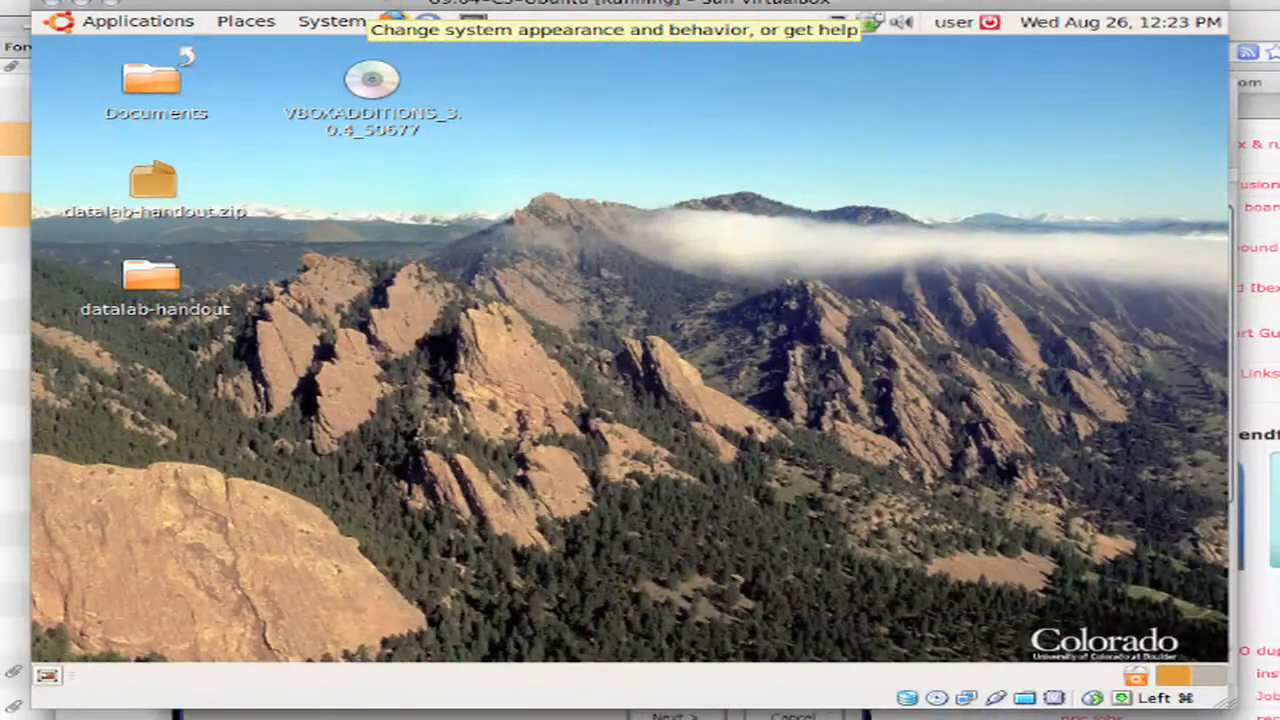
Try to unmount the Guest Additions disc from the virtual machine's CD/DVD-ROM drive
click(352, 5)
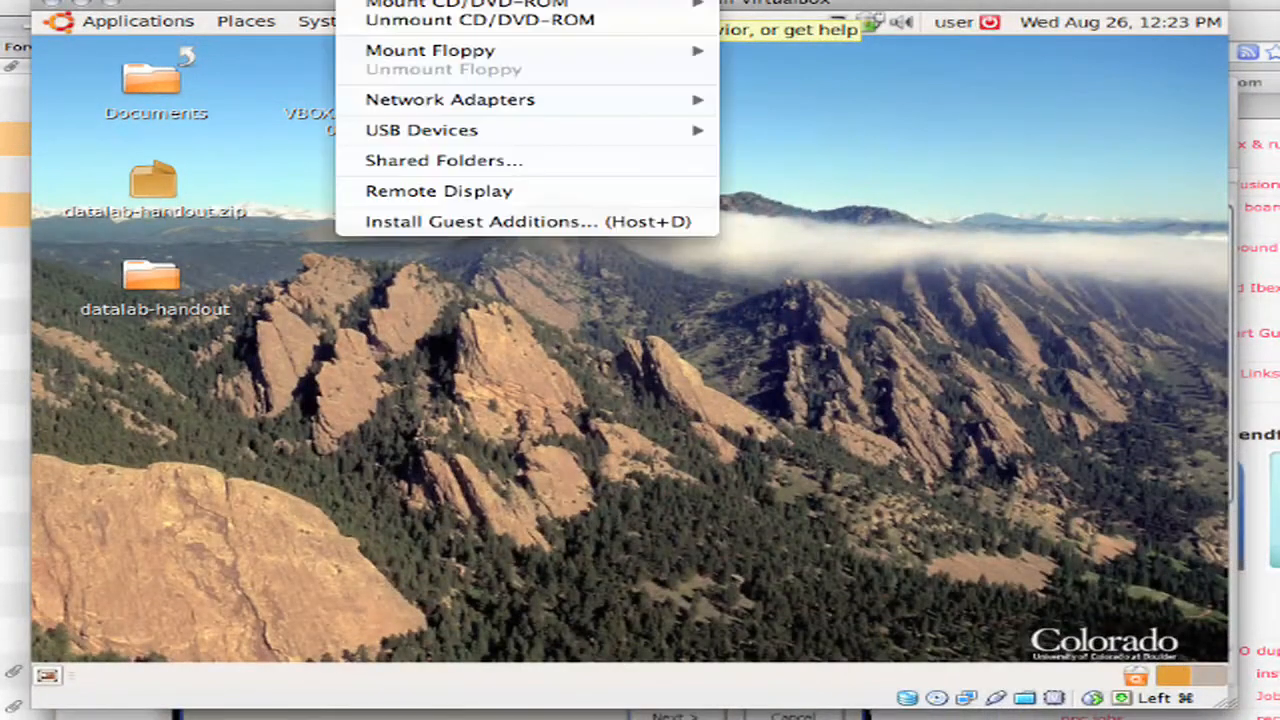
click(390, 24)
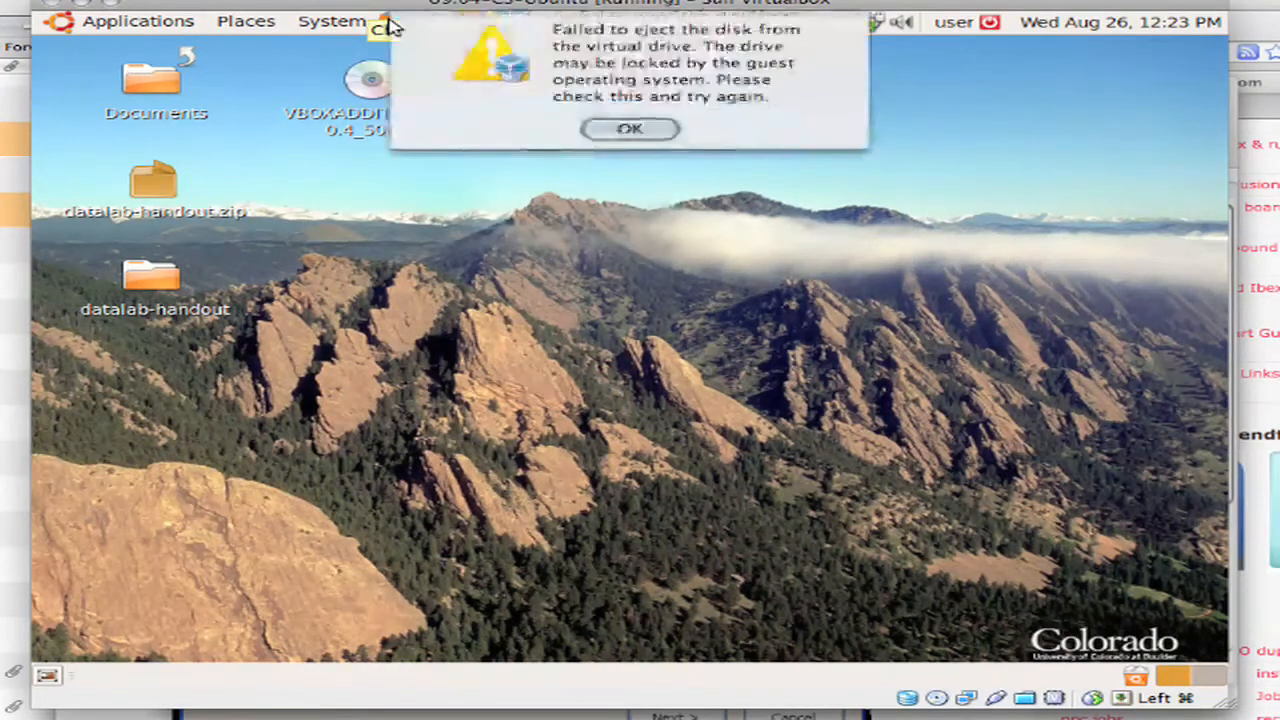
click(660, 135)
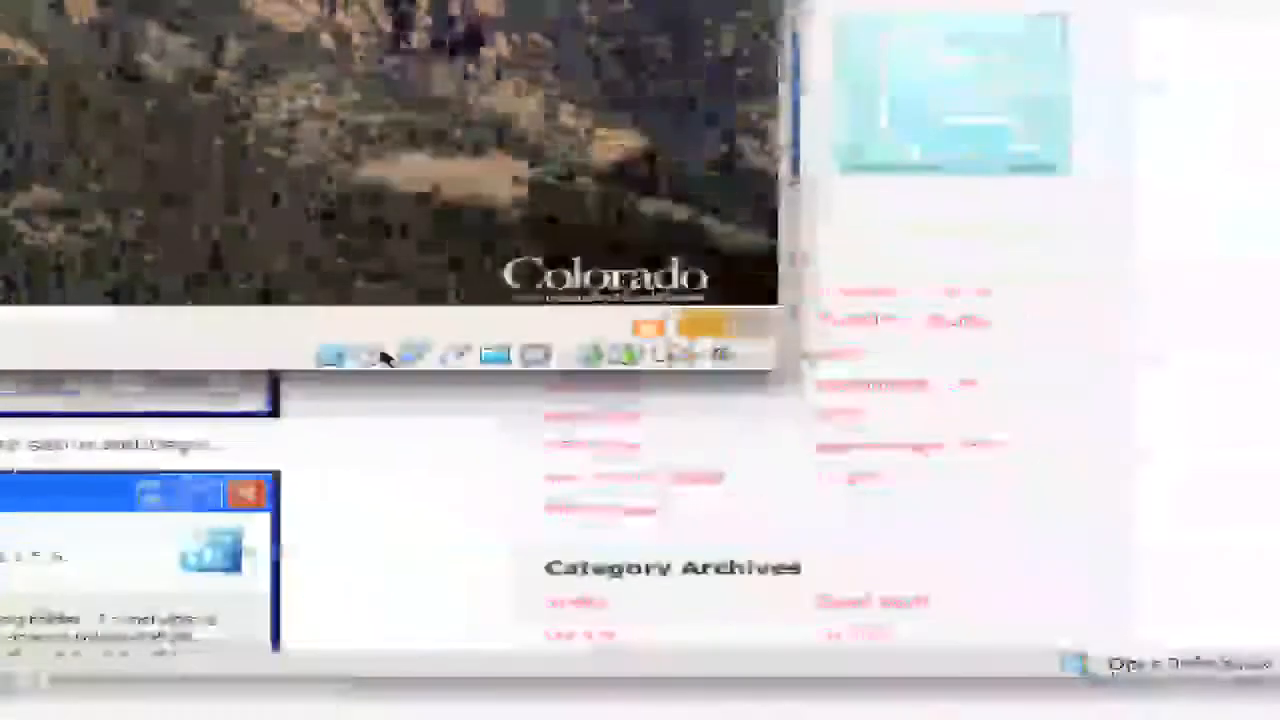
click(936, 698)
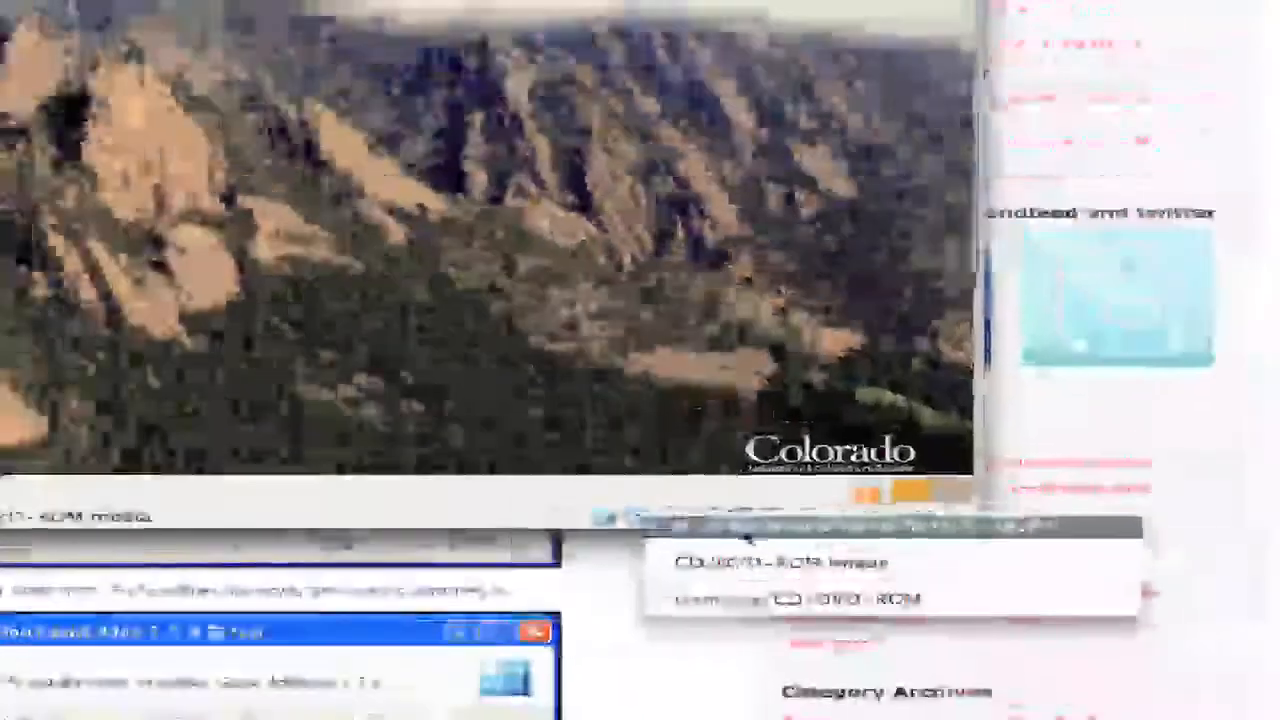
click(458, 340)
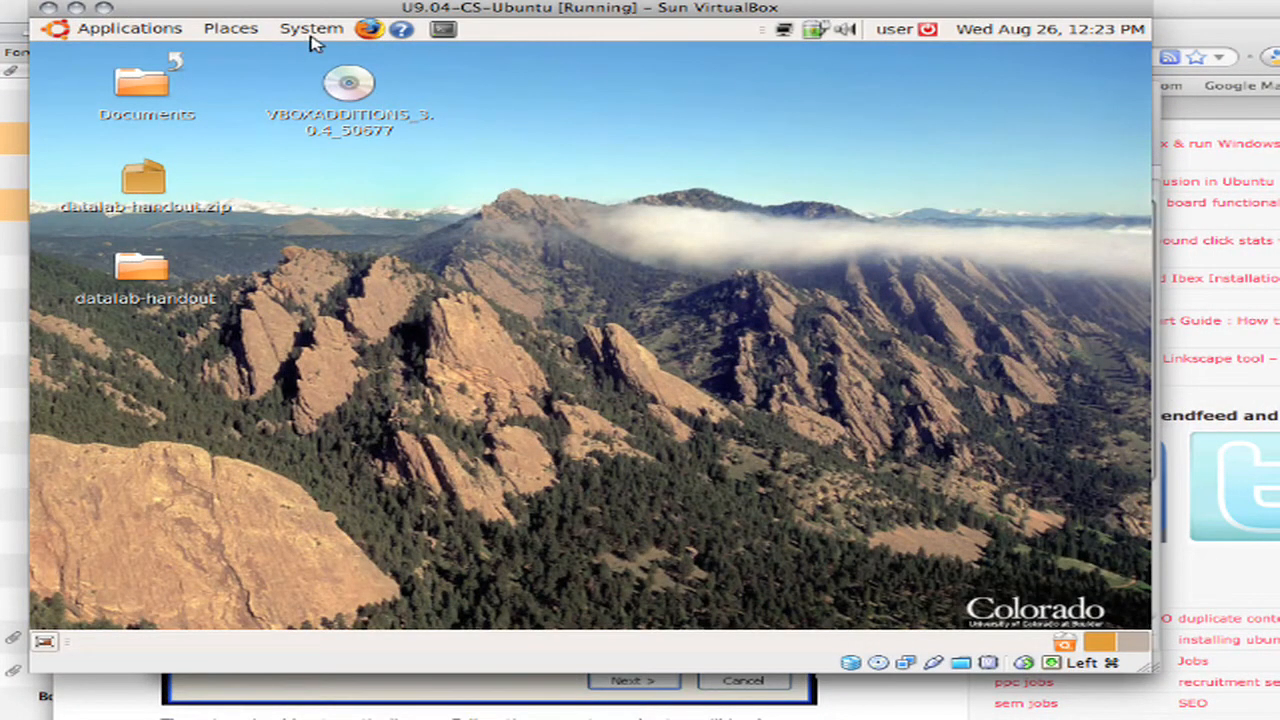
Eject the VBOXADDITIONS disc within Ubuntu's file browser and unmount the virtual machine's CD/DVD-ROM
double_click(143, 84)
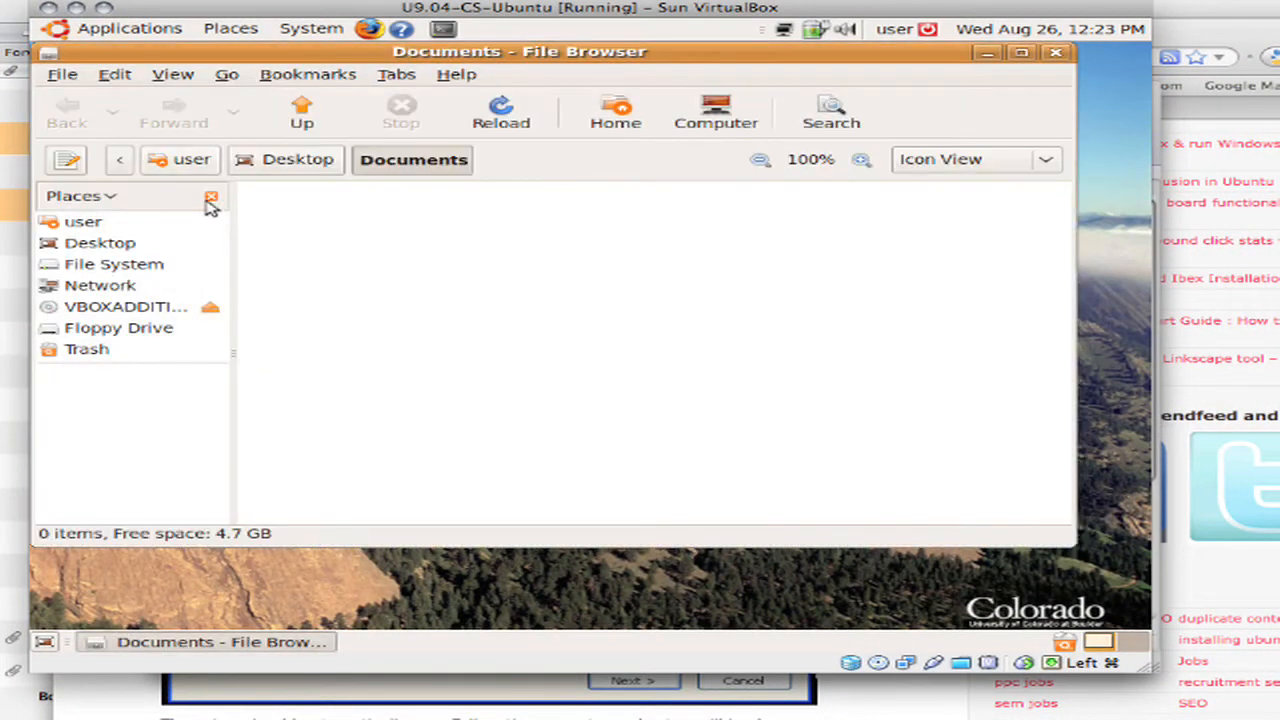
click(211, 312)
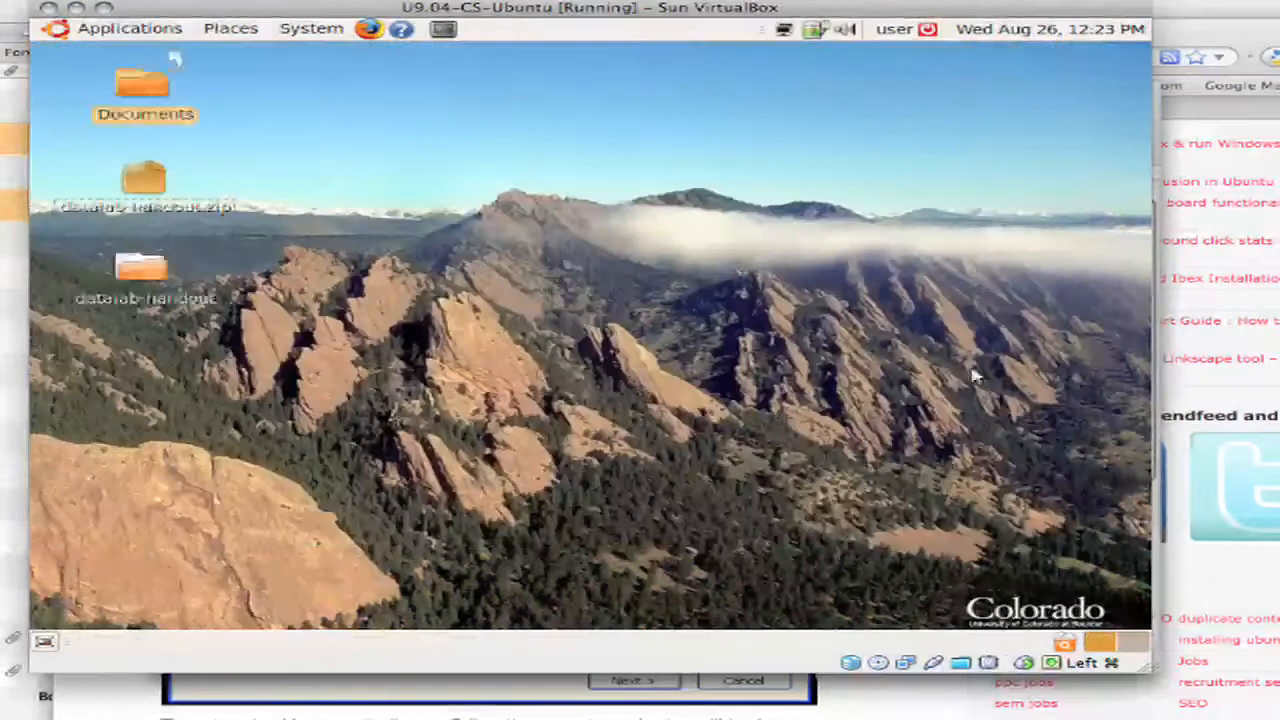
click(1055, 52)
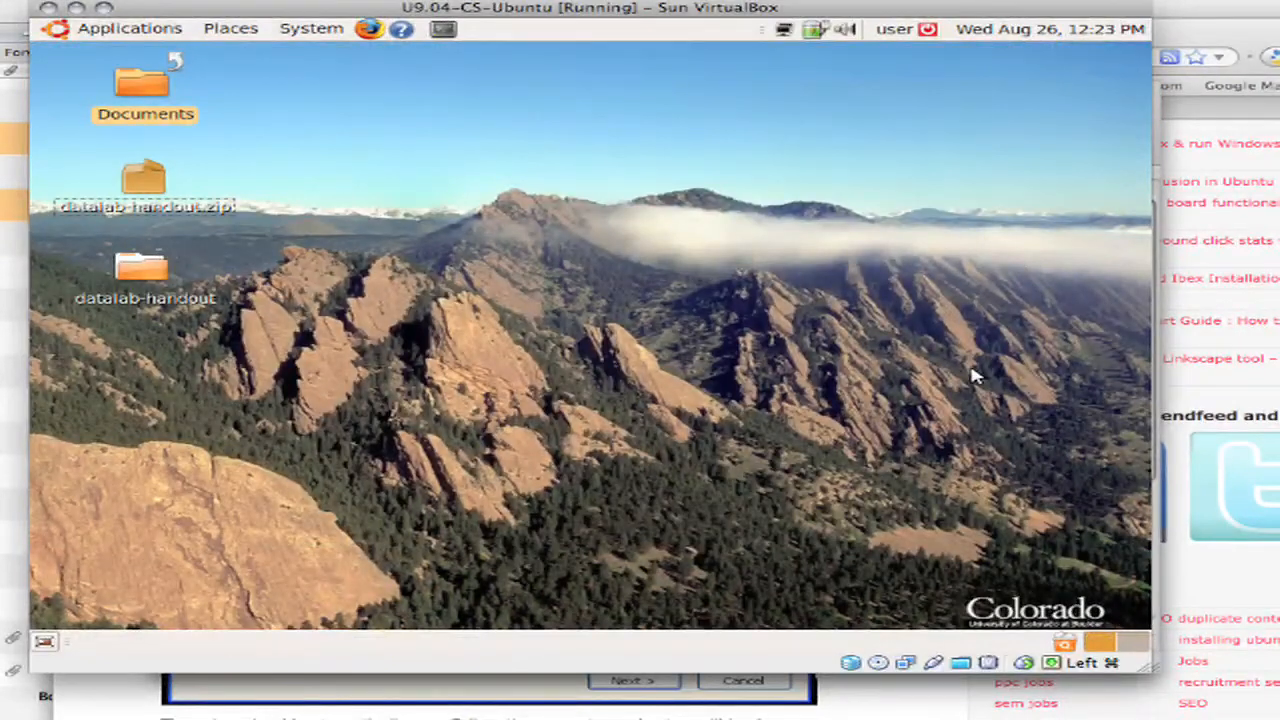
click(878, 663)
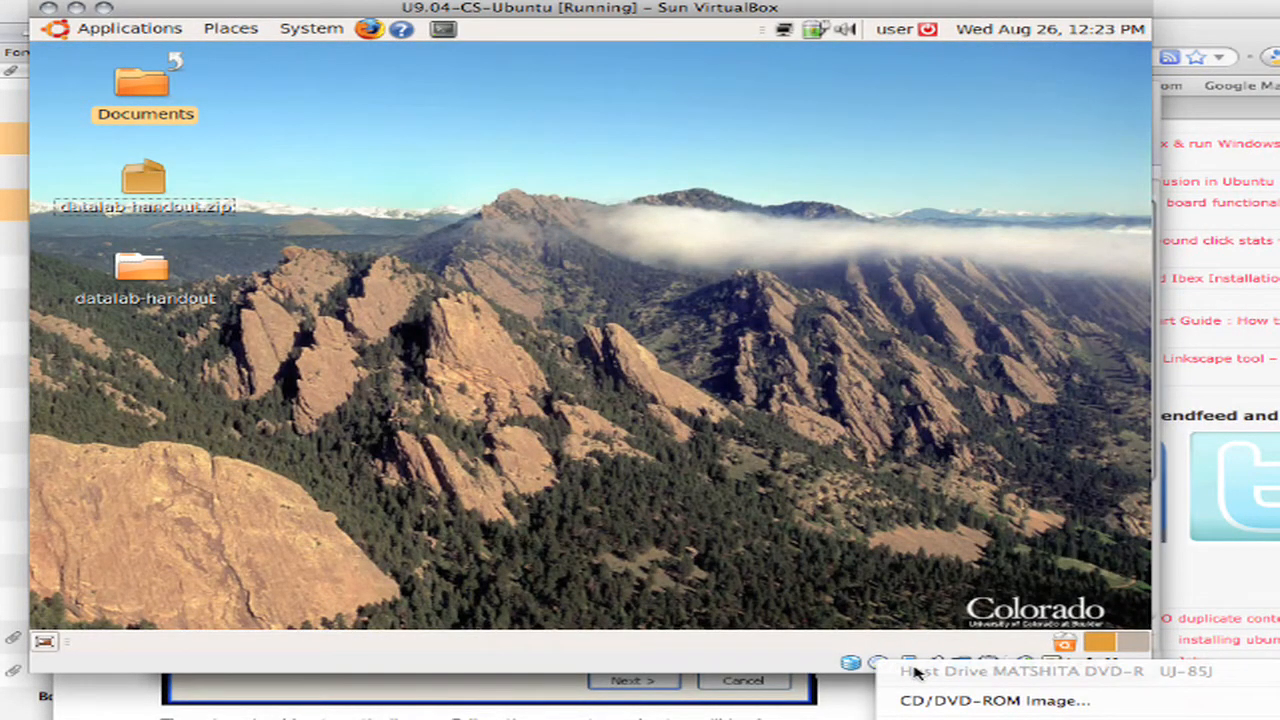
click(950, 719)
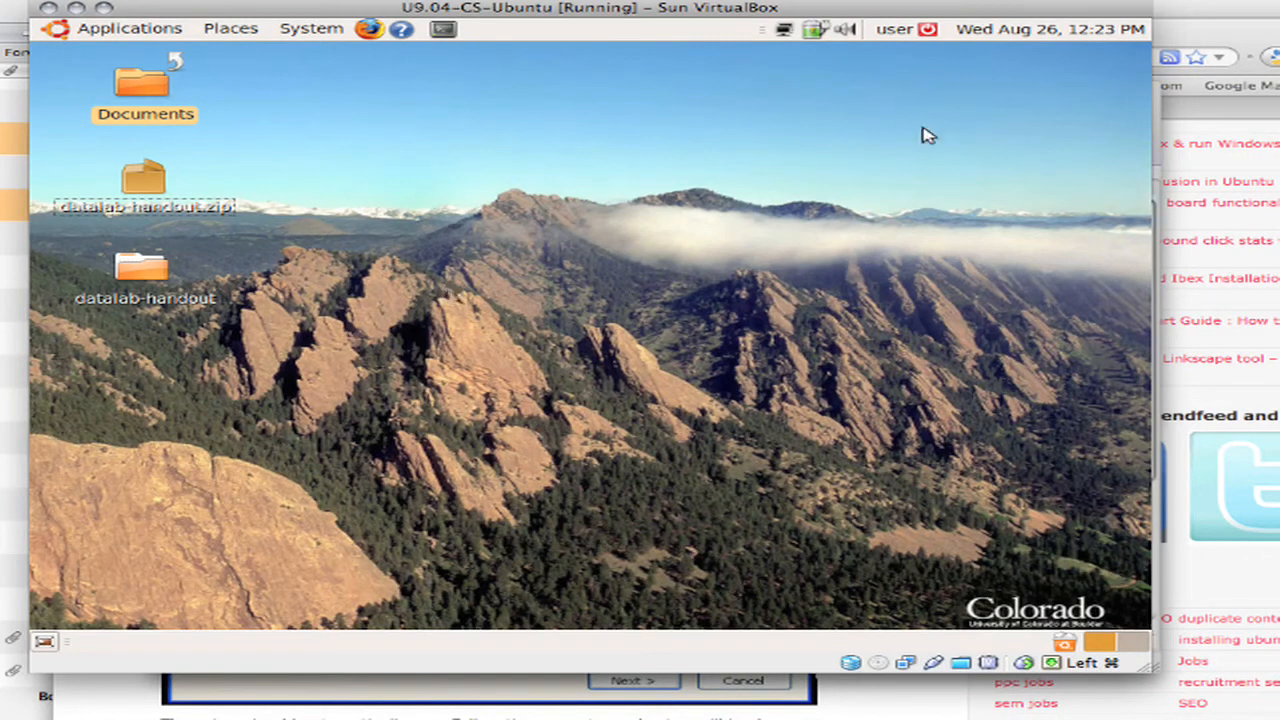
Open Ubuntu's session options for logging out, restarting or shutting down
click(931, 33)
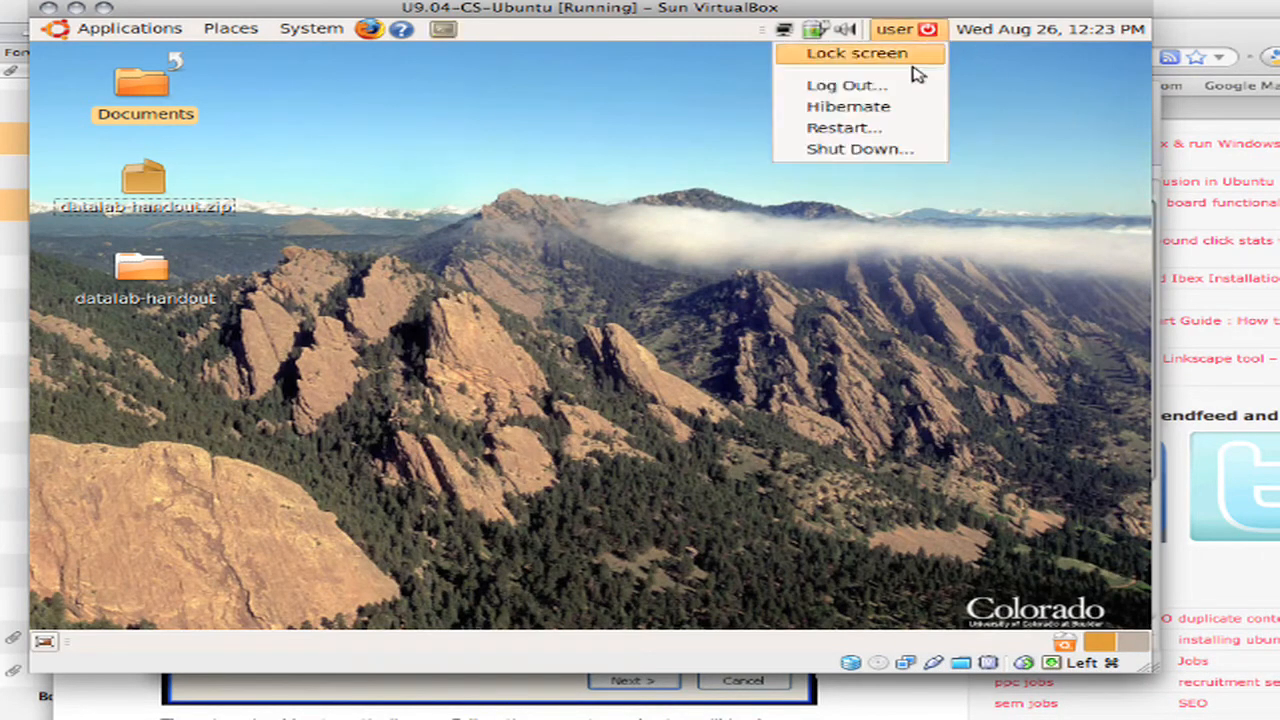